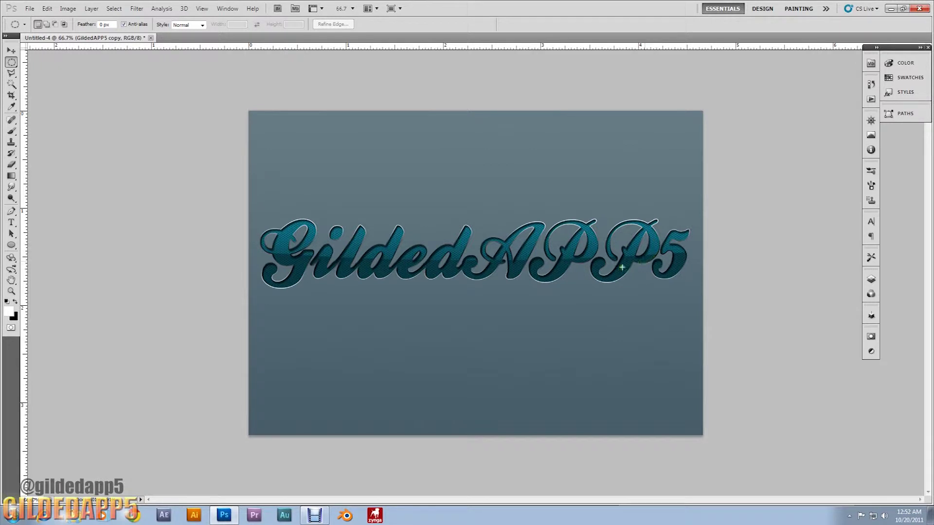
# - Create a new 1400 × 1000 pixel RGB document at 300 pixels/inch with a white background
pyautogui.click(27, 8)
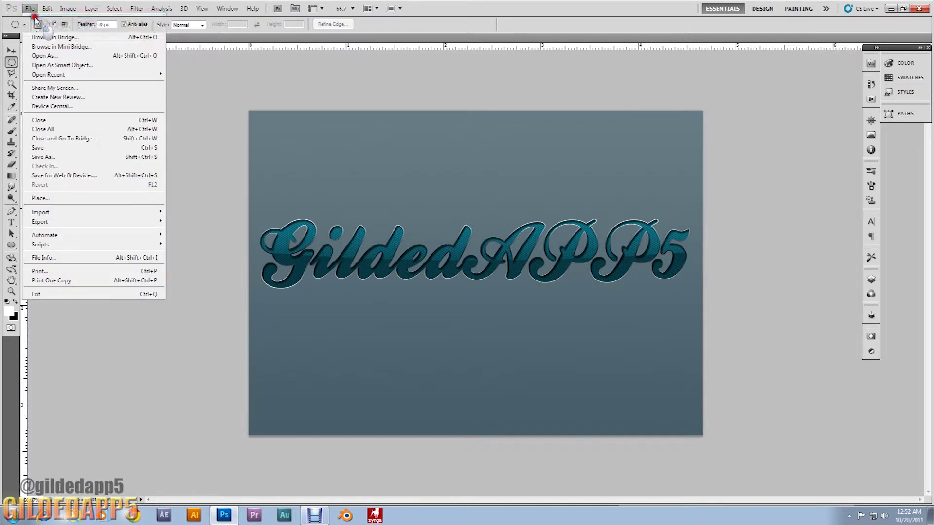
pyautogui.click(33, 16)
pyautogui.doubleClick(427, 178)
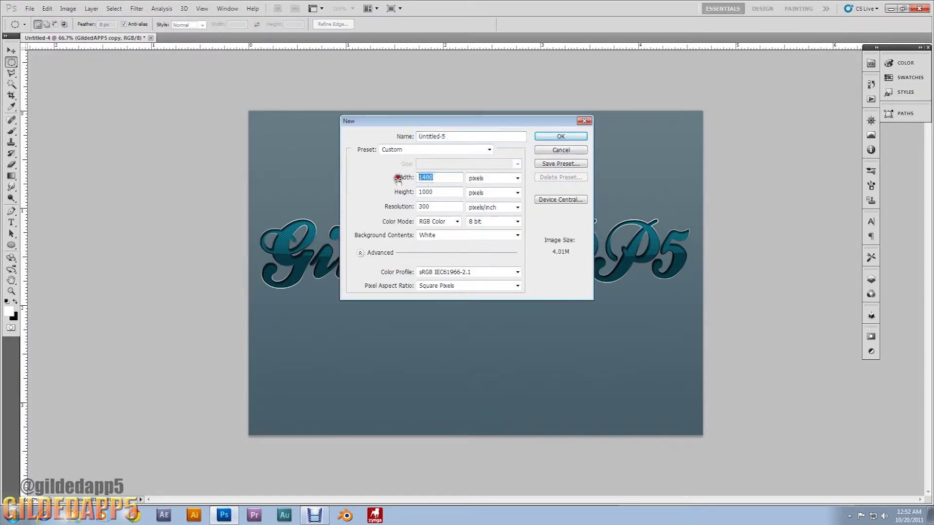
pyautogui.doubleClick(429, 193)
pyautogui.click(436, 206)
pyautogui.doubleClick(436, 206)
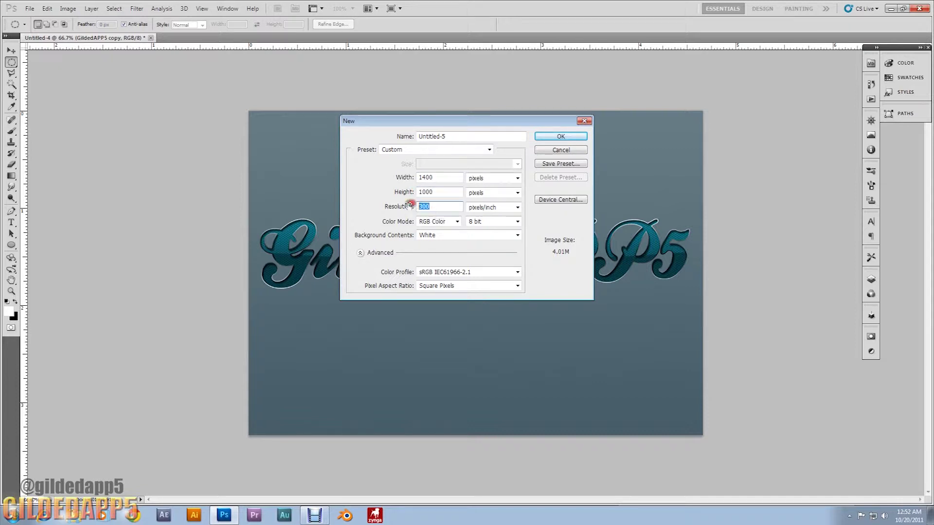
pyautogui.click(548, 141)
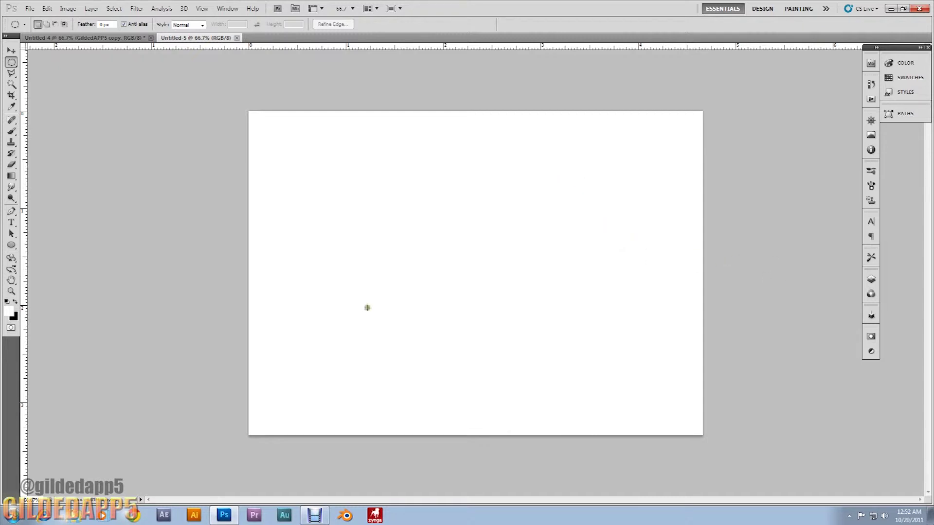
# - Set the foreground color to #667c85
pyautogui.click(9, 312)
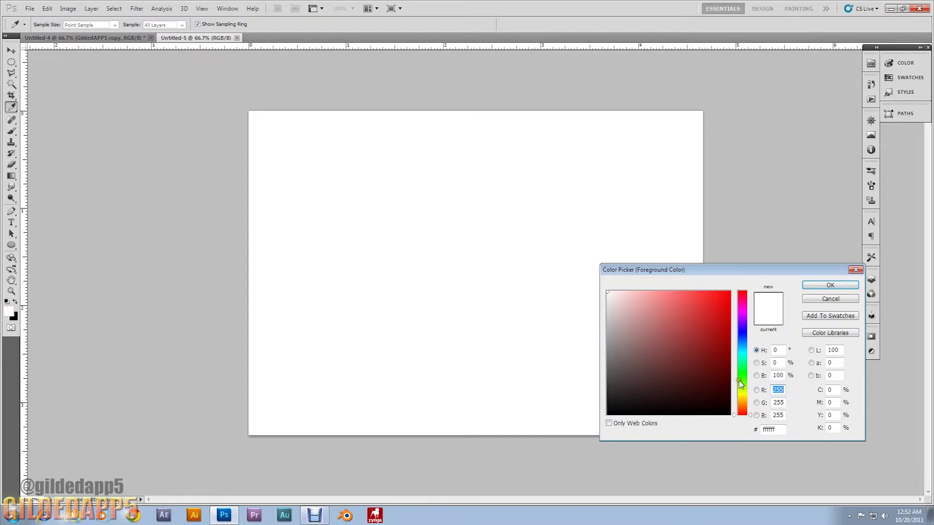
pyautogui.doubleClick(772, 429)
pyautogui.write('667c')
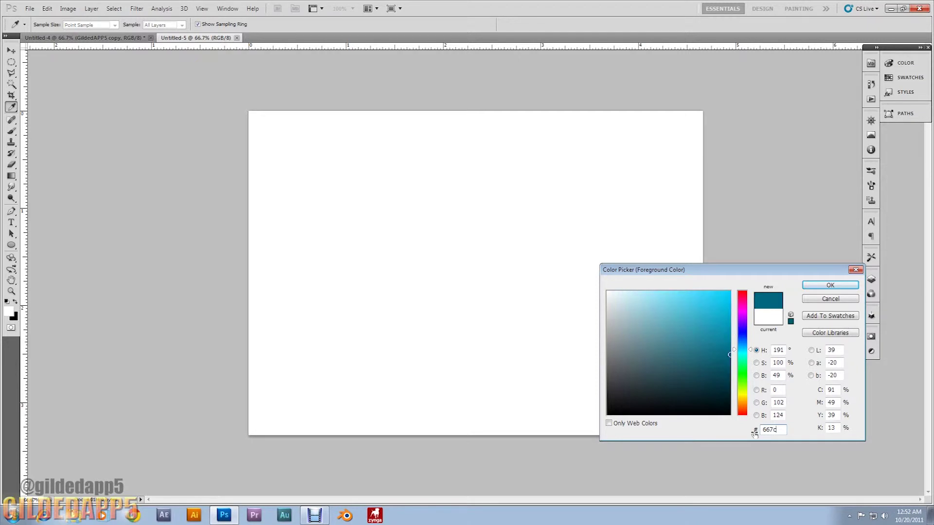
pyautogui.write('85')
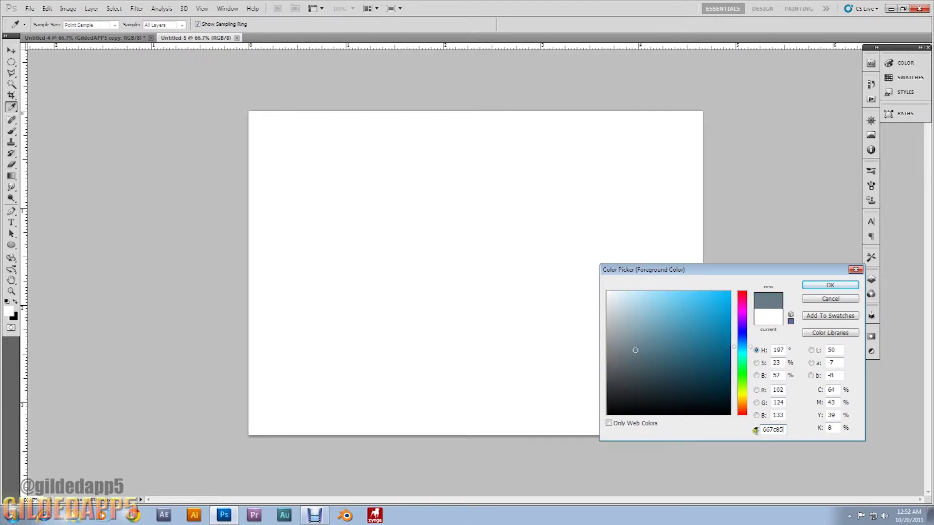
pyautogui.click(846, 287)
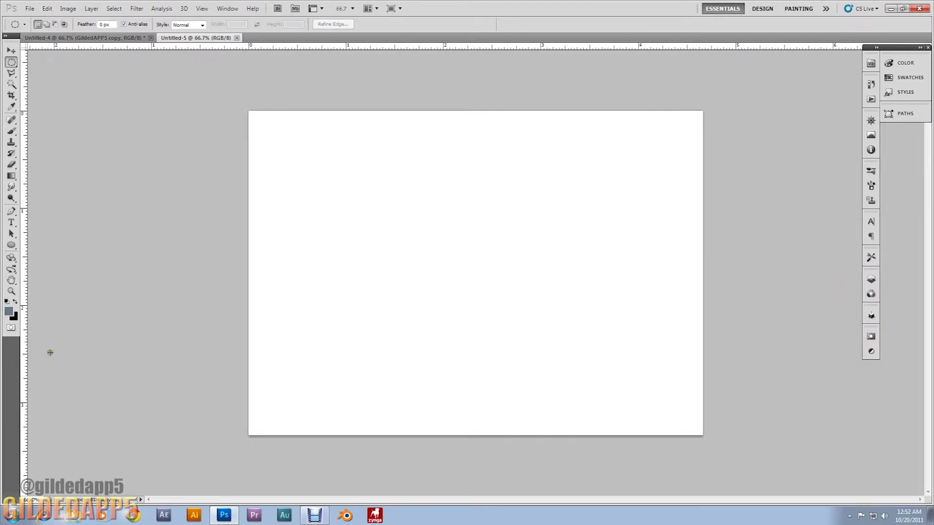
# - Set the background color to #475c68
pyautogui.click(13, 316)
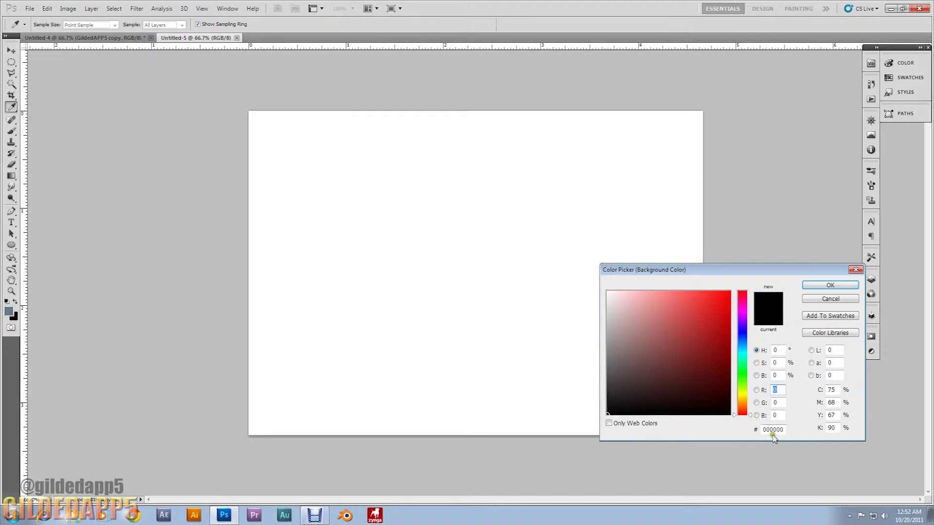
pyautogui.moveTo(784, 431); pyautogui.dragTo(756, 430)
pyautogui.write('475')
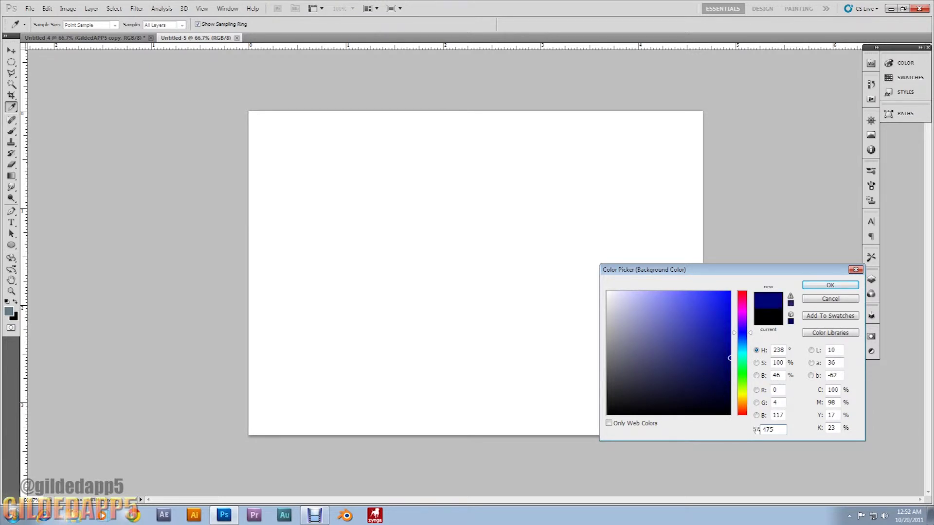
pyautogui.write('d')
pyautogui.write('68')
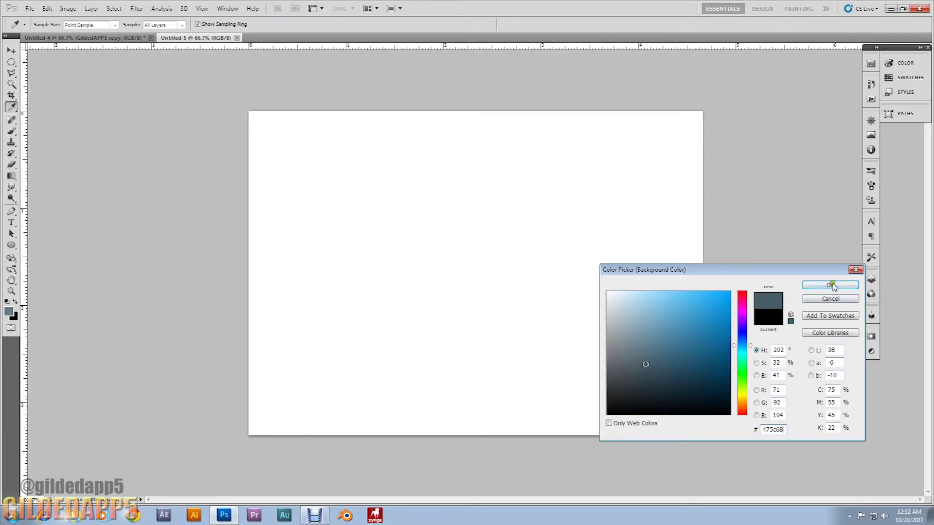
pyautogui.click(829, 285)
pyautogui.press('m')
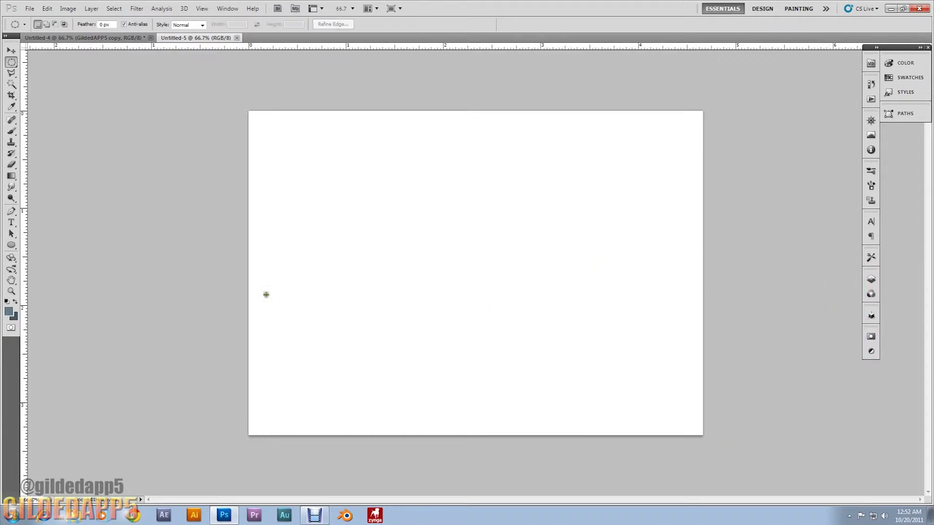
# - Fill the canvas from its upper edge to its lower edge with a linear Foreground to Background gradient
pyautogui.click(12, 177)
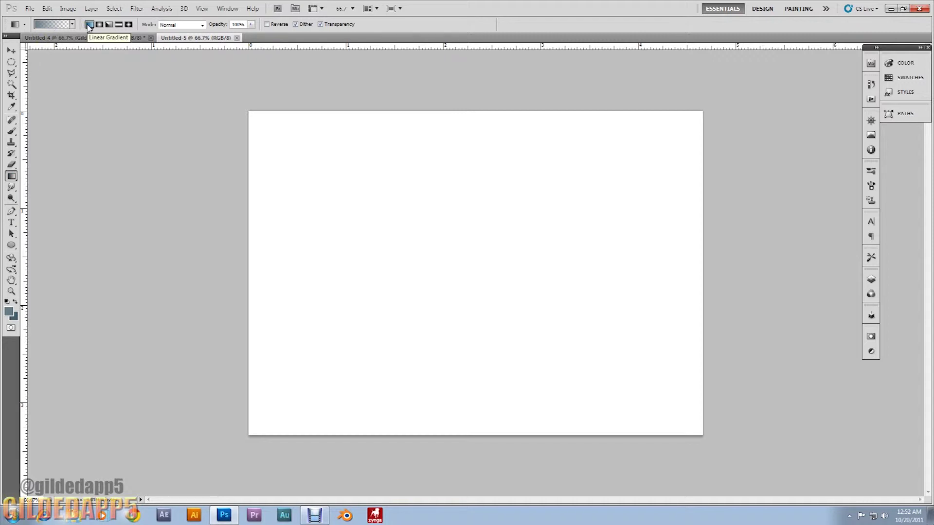
pyautogui.click(53, 25)
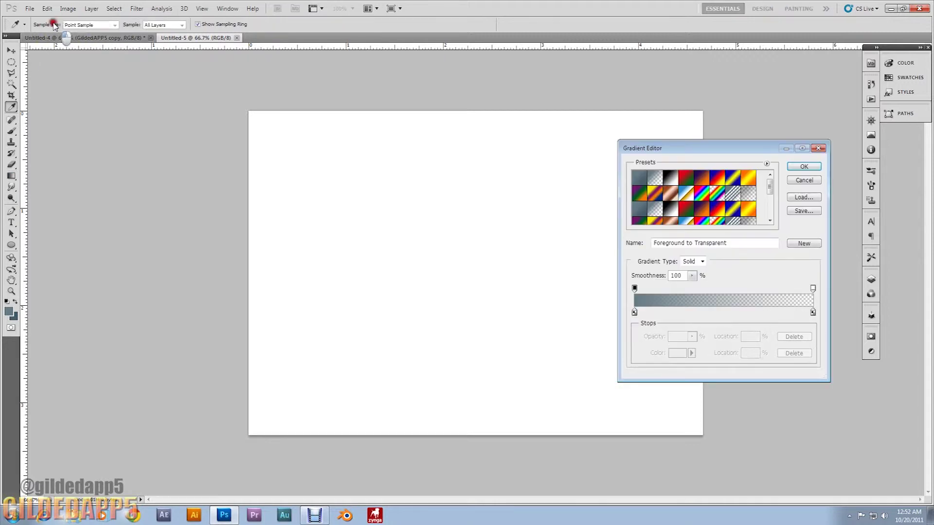
pyautogui.click(639, 178)
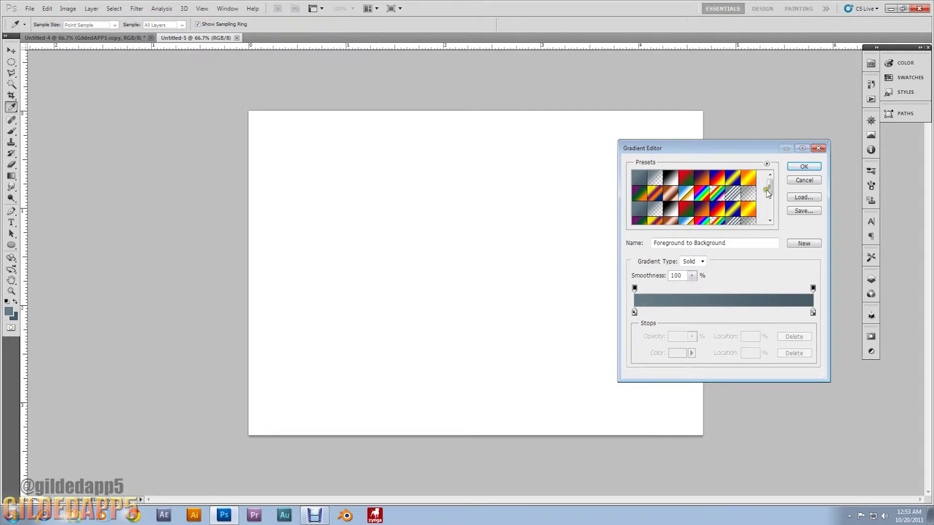
pyautogui.click(803, 166)
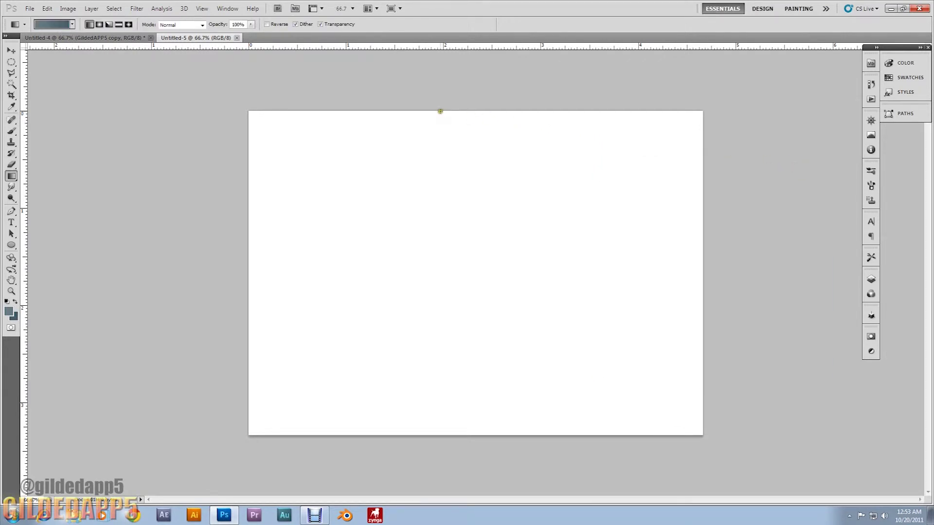
pyautogui.moveTo(440, 110); pyautogui.dragTo(452, 435)
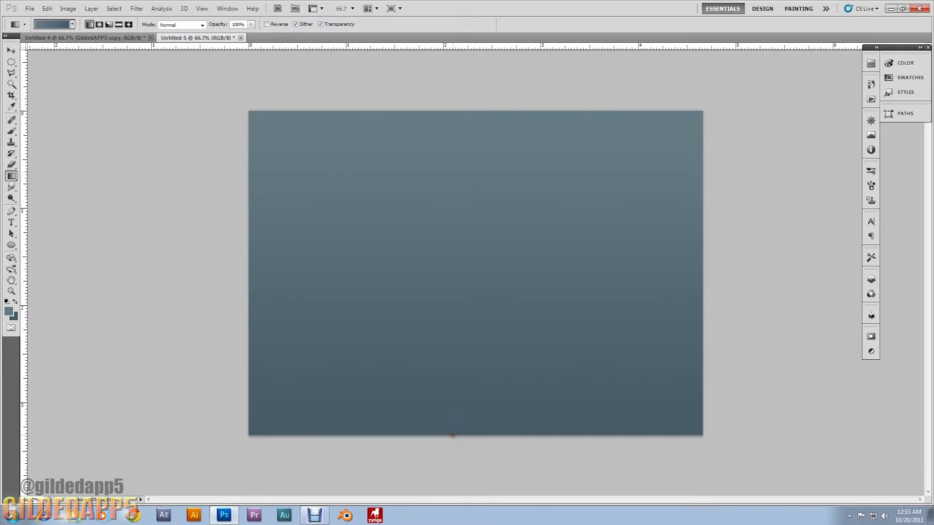
# - Draw a text box across nearly the full canvas width, using the Ballpark Weiner font at 60 pt
pyautogui.click(871, 280)
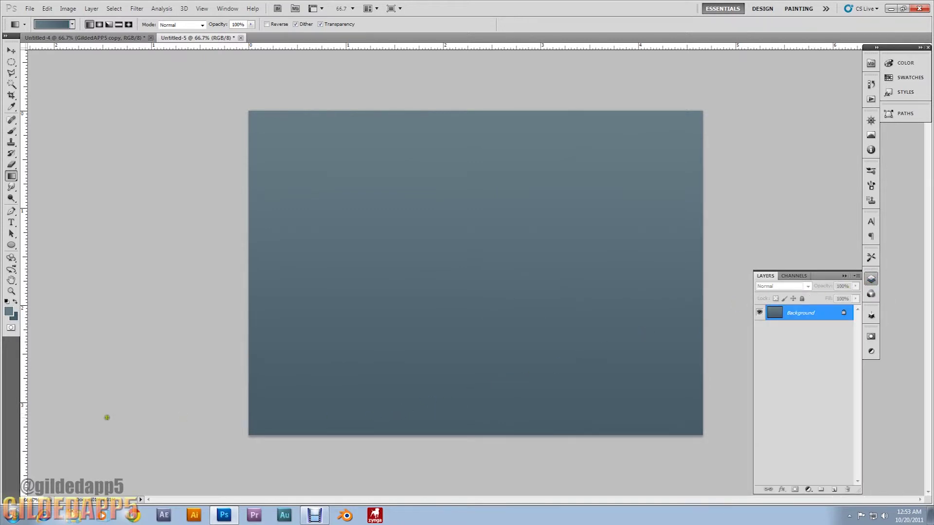
pyautogui.click(11, 223)
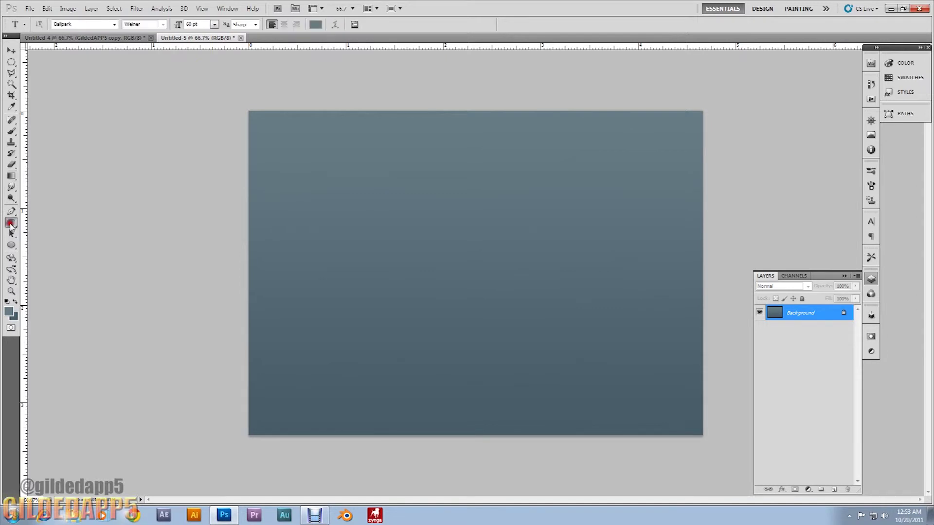
pyautogui.click(85, 24)
pyautogui.click(197, 25)
pyautogui.click(259, 179)
pyautogui.moveTo(260, 179); pyautogui.dragTo(702, 321)
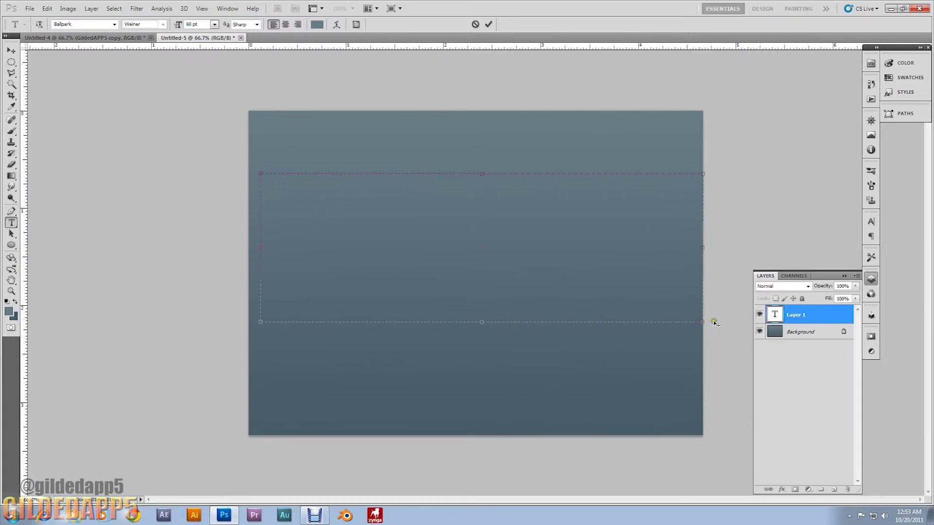
# - Set the text color to black
pyautogui.click(317, 25)
pyautogui.moveTo(632, 389); pyautogui.dragTo(606, 430)
pyautogui.click(849, 286)
# - Enter the text GildedAPP5 and move it down to the vertical middle of the canvas
pyautogui.write('G')
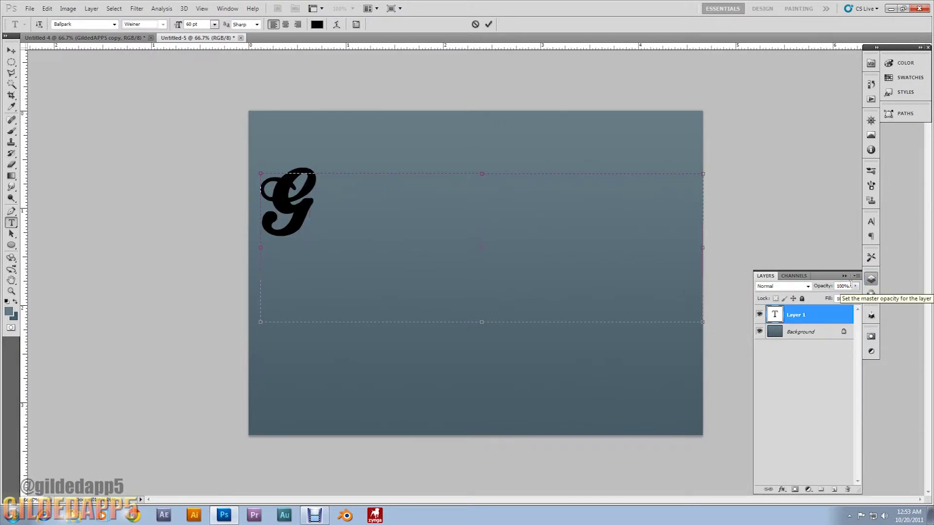
pyautogui.write('ildedA')
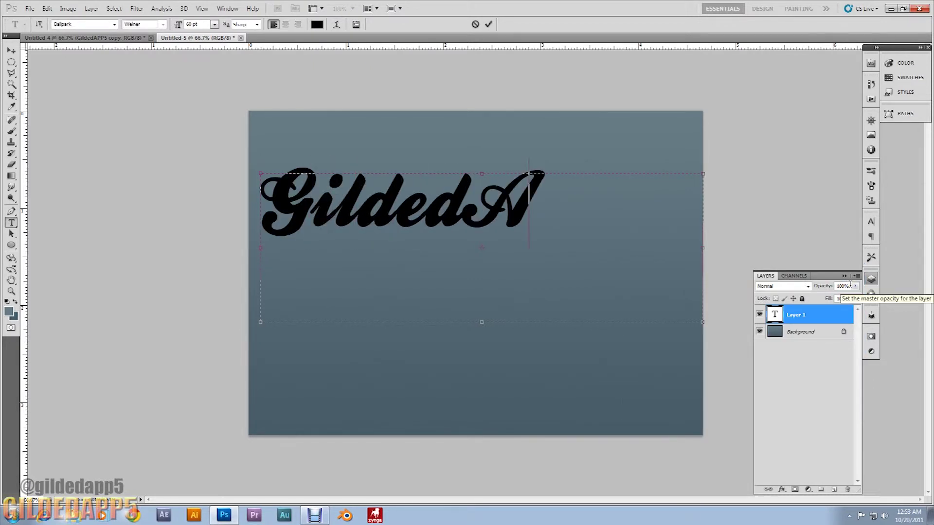
pyautogui.write('PP5')
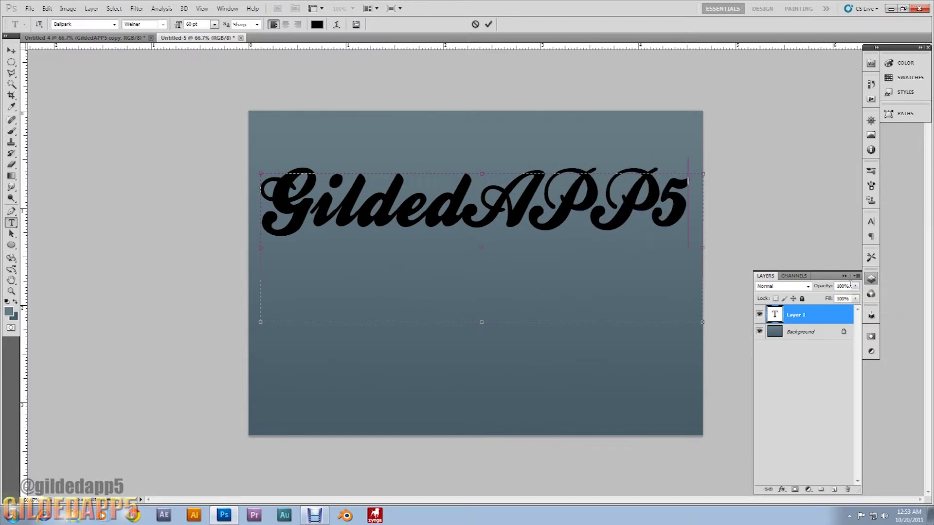
pyautogui.click(11, 50)
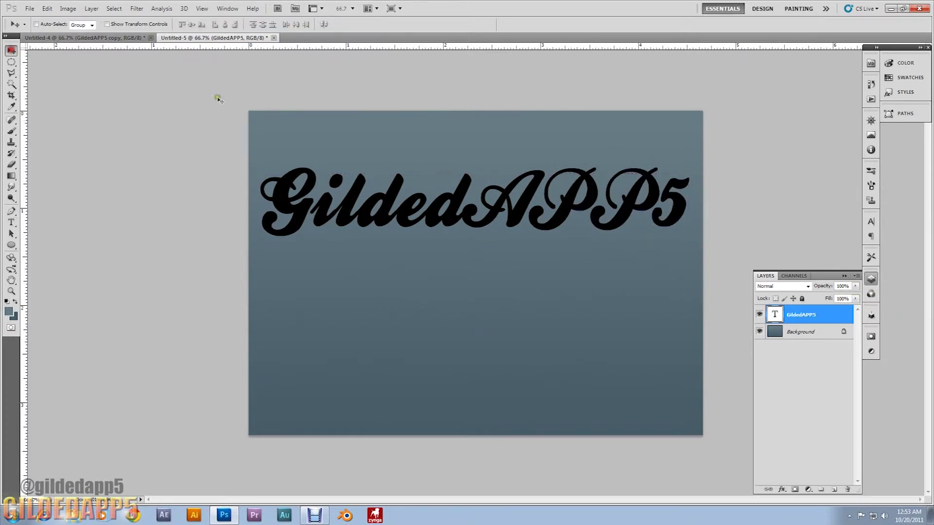
pyautogui.moveTo(512, 195); pyautogui.dragTo(509, 253)
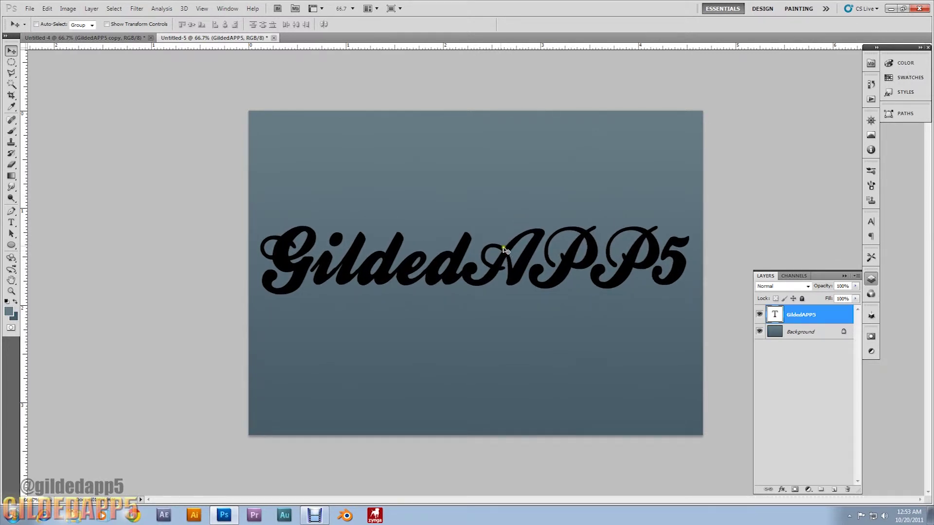
# - Add a Drop Shadow to the GildedAPP5 text layer with the Overlay blend mode
pyautogui.rightClick(800, 315)
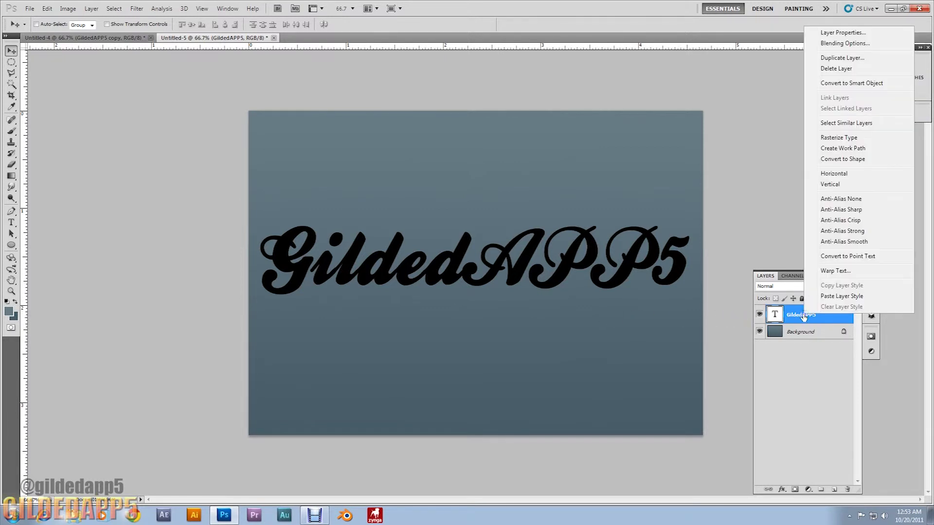
pyautogui.click(845, 43)
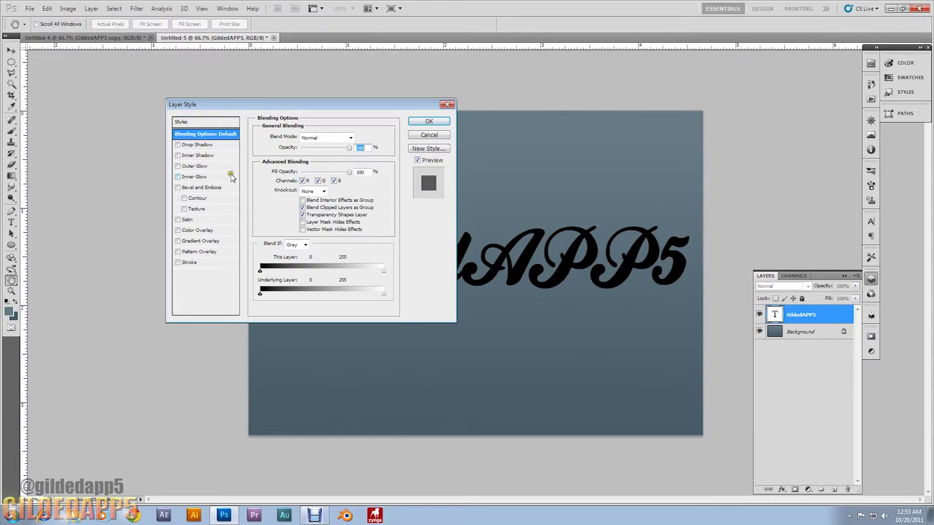
pyautogui.click(178, 144)
pyautogui.click(192, 145)
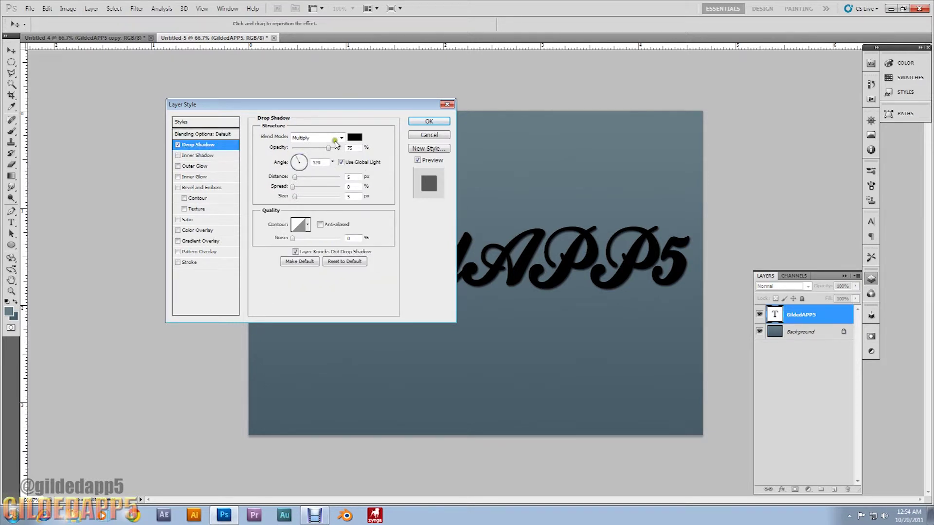
pyautogui.click(341, 137)
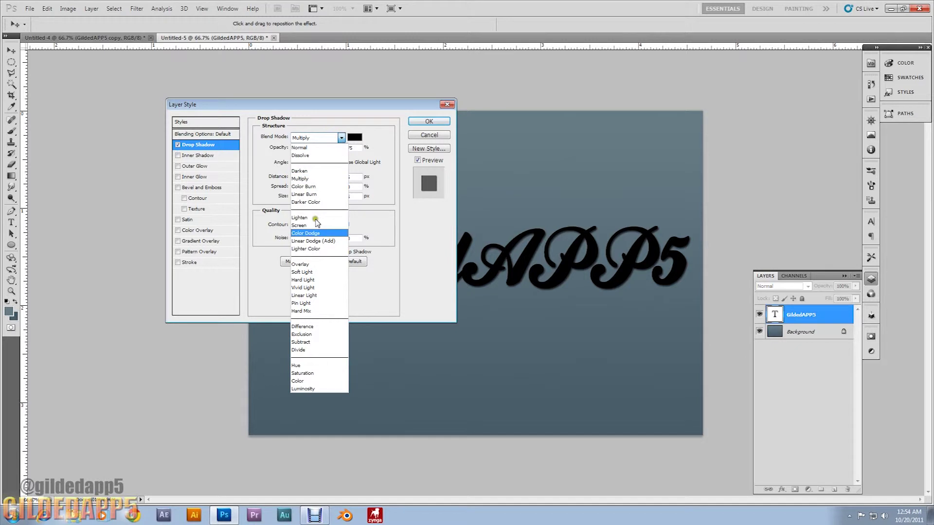
pyautogui.click(311, 265)
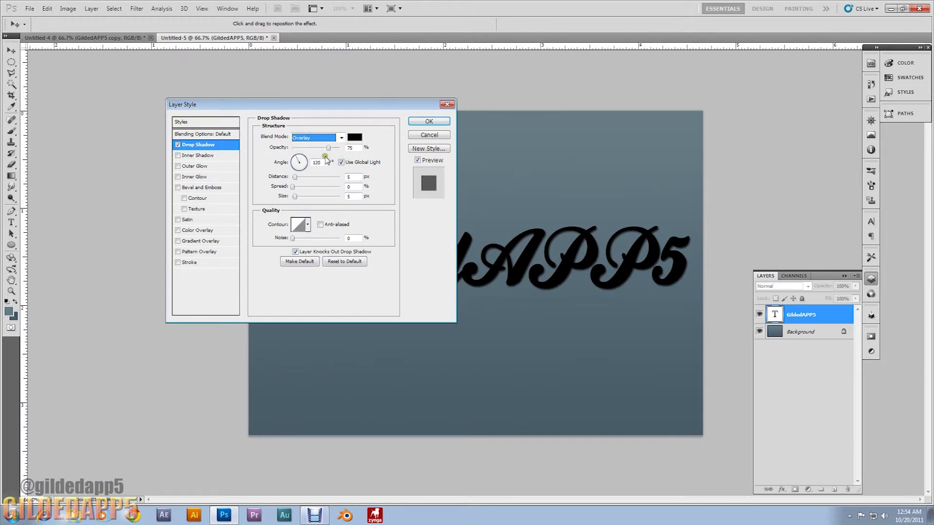
# - Set the drop shadow's distance to 1 px, spread to 2% and size to 2 px
pyautogui.click(352, 177)
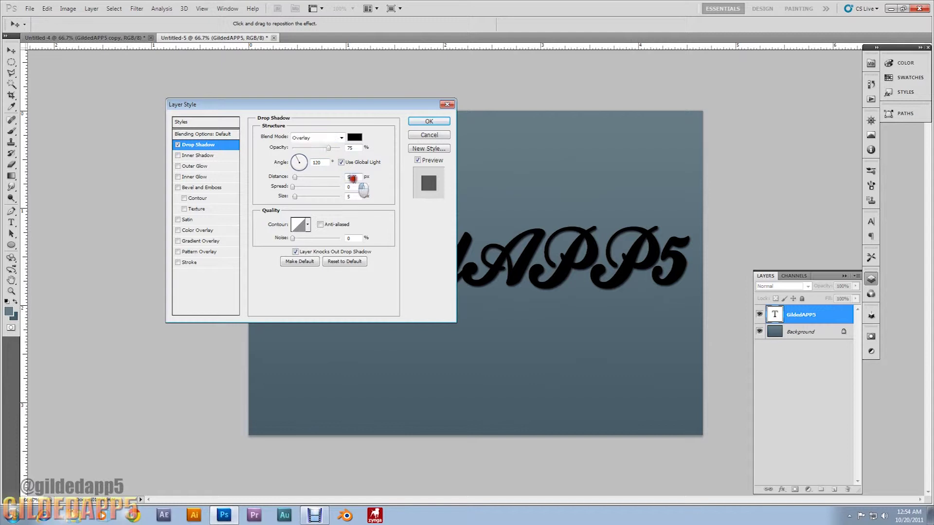
pyautogui.doubleClick(345, 178)
pyautogui.write('1')
pyautogui.doubleClick(345, 187)
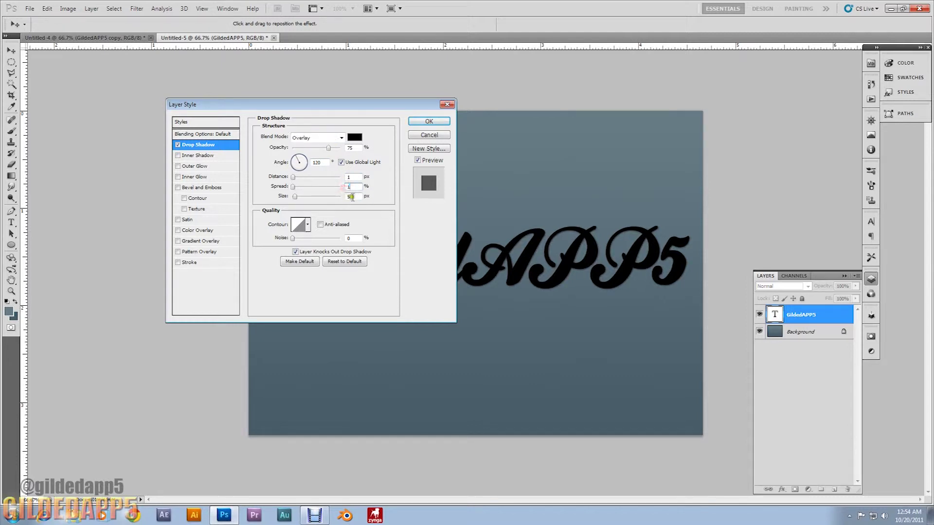
pyautogui.doubleClick(348, 196)
pyautogui.doubleClick(348, 188)
pyautogui.write('2')
pyautogui.press('Tab')
# - Add an Inner Shadow to the text layer and lower its opacity to 63%
pyautogui.click(178, 155)
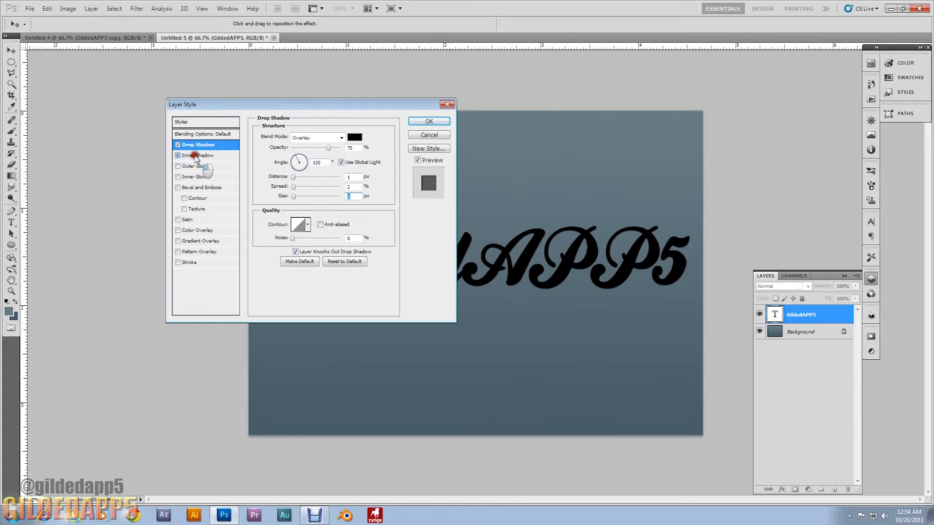
pyautogui.click(194, 156)
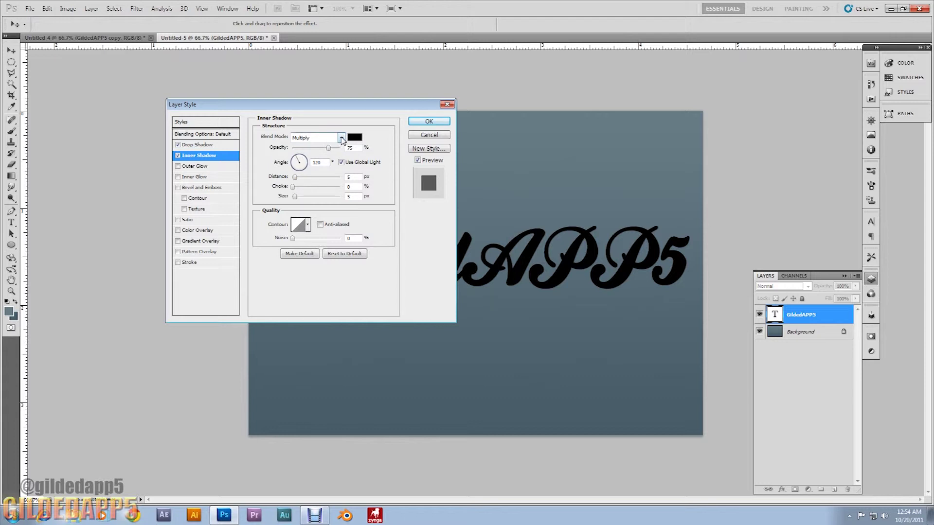
pyautogui.click(325, 152)
pyautogui.moveTo(325, 152); pyautogui.dragTo(323, 152)
pyautogui.click(387, 170)
# - Set the inner shadow's distance to 6 px and choke to 10%
pyautogui.click(355, 177)
pyautogui.write('6')
pyautogui.click(342, 187)
pyautogui.write('10')
pyautogui.click(357, 197)
pyautogui.click(357, 197)
# - Add a Stroke effect to the text layer with a size of 2 px
pyautogui.click(177, 263)
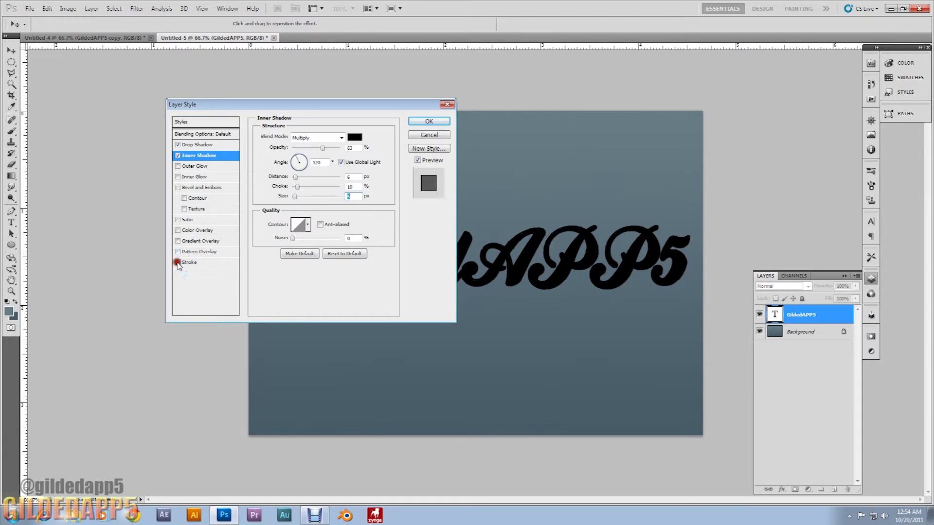
pyautogui.click(197, 263)
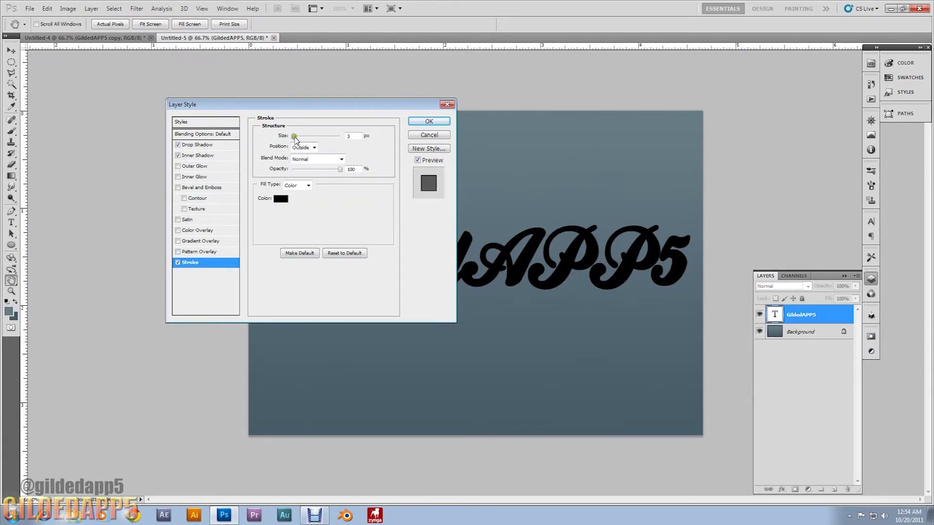
pyautogui.moveTo(293, 138); pyautogui.dragTo(293, 138)
pyautogui.click(365, 154)
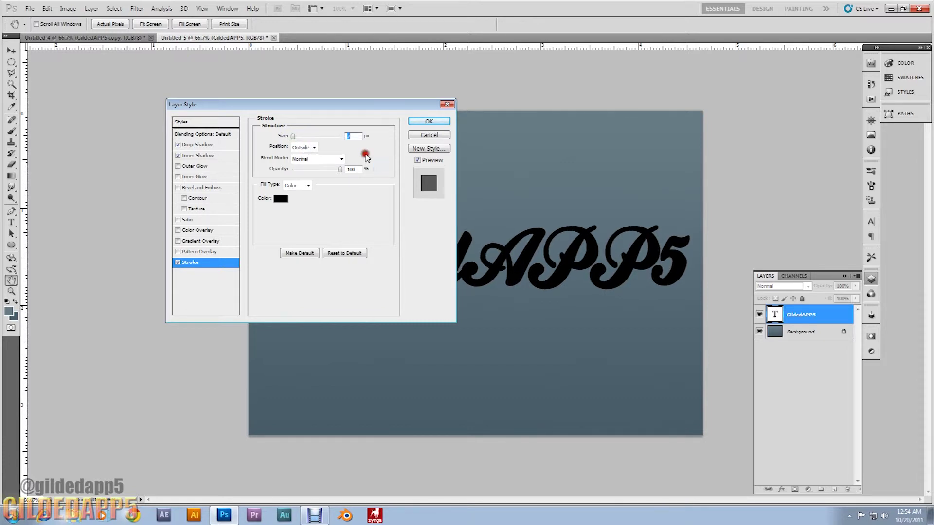
# - Give the stroke a Reflected gradient fill at a 90° angle and lower its opacity to about 75%
pyautogui.click(308, 186)
pyautogui.click(307, 204)
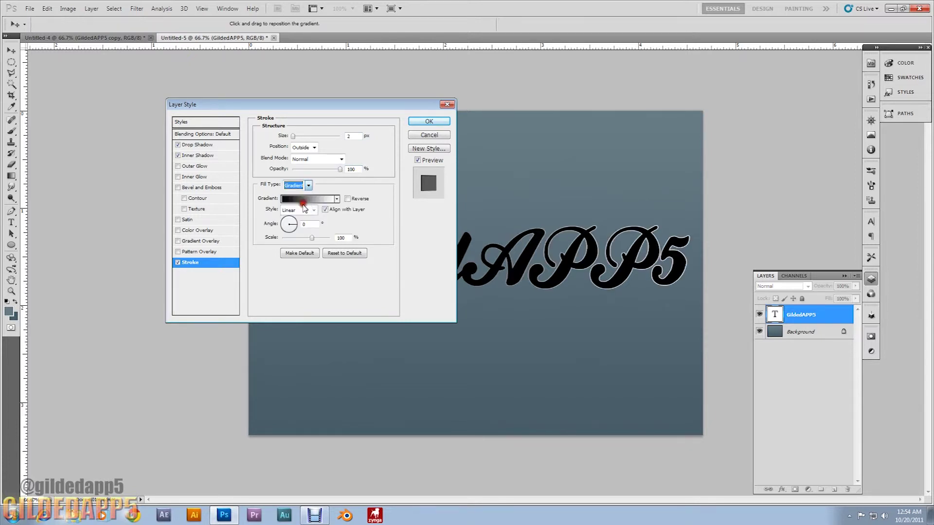
pyautogui.click(308, 211)
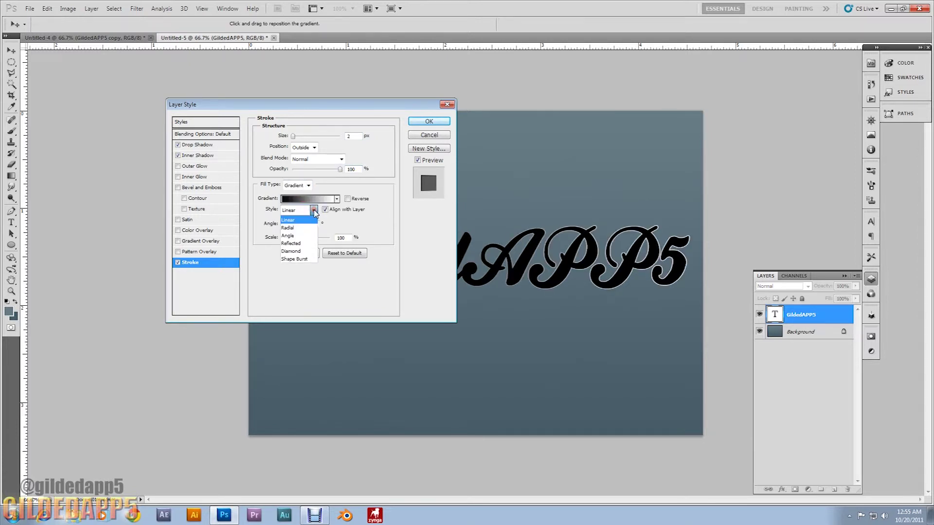
pyautogui.click(293, 243)
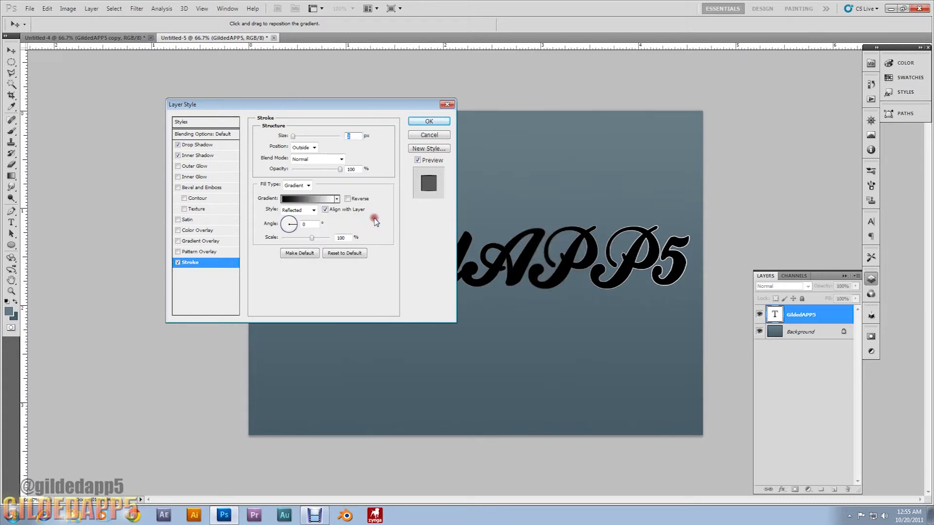
pyautogui.moveTo(291, 223); pyautogui.dragTo(289, 181)
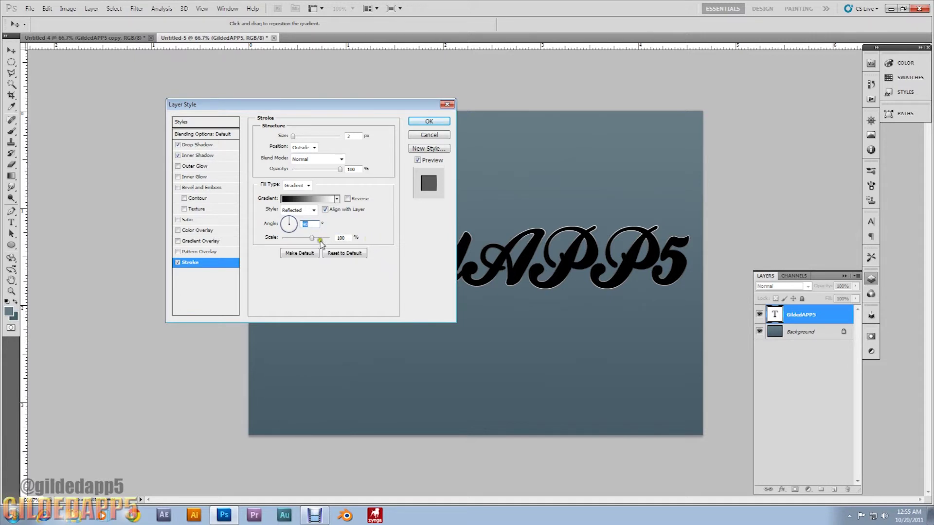
pyautogui.moveTo(339, 171); pyautogui.dragTo(327, 173)
pyautogui.click(382, 232)
# - Add a Pattern Overlay to the text layer using the dark teal pattern with wavy lines
pyautogui.click(178, 252)
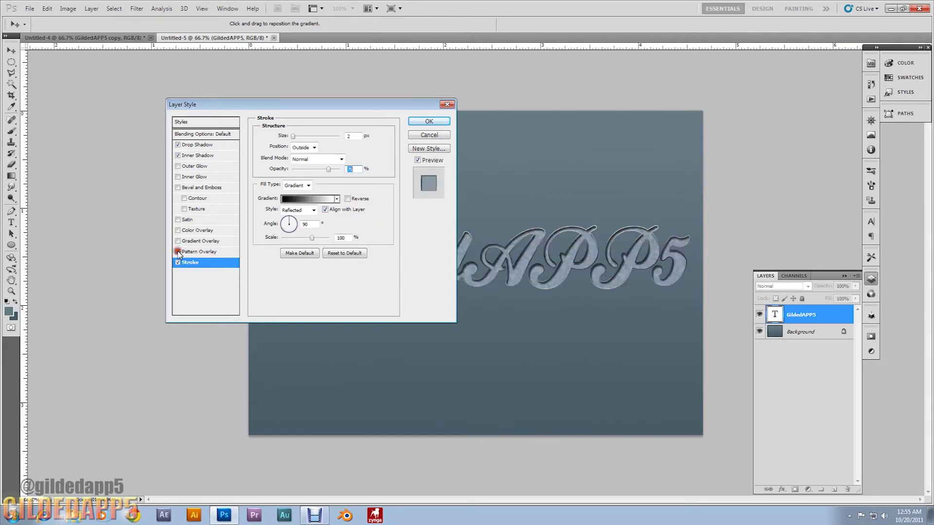
pyautogui.click(205, 253)
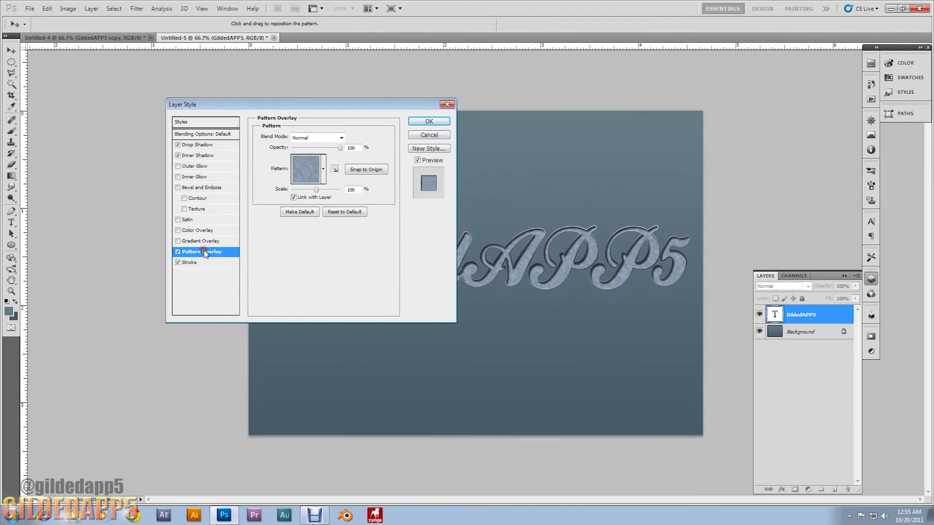
pyautogui.click(323, 169)
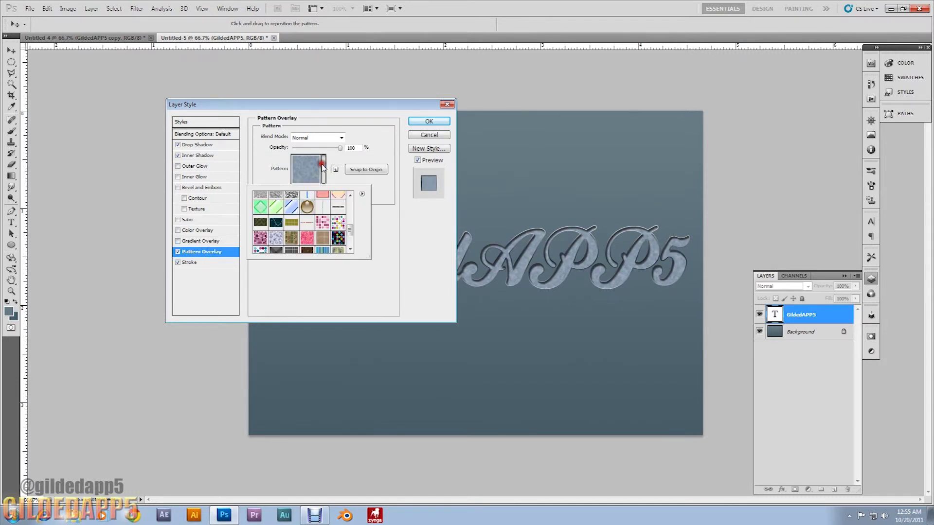
pyautogui.click(278, 223)
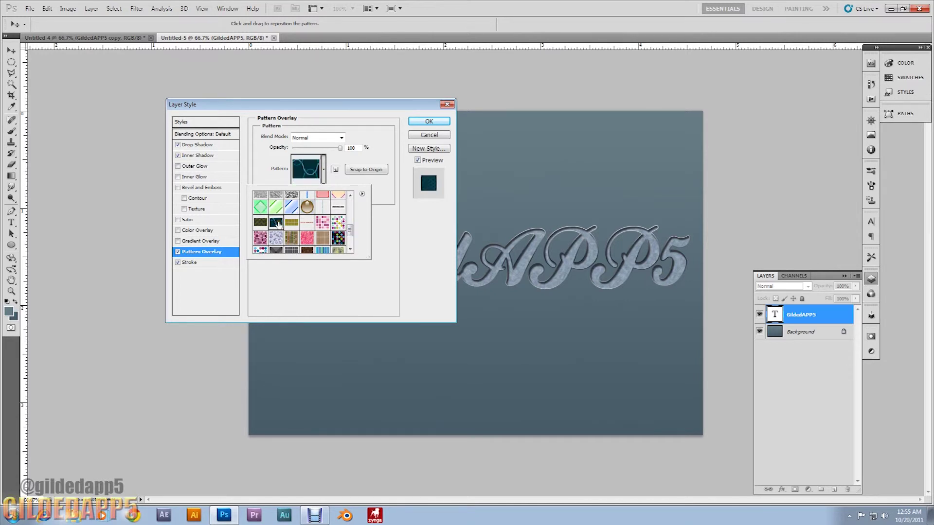
pyautogui.click(365, 223)
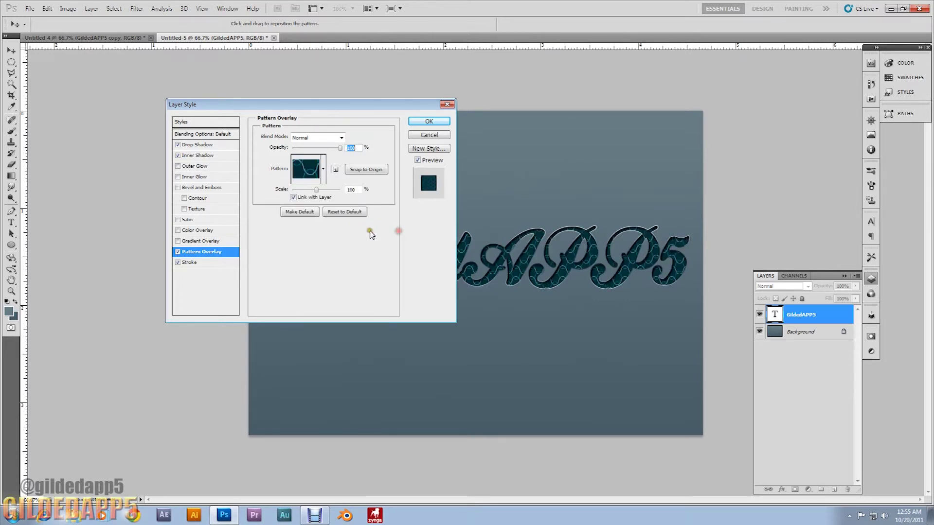
# - Set the pattern overlay's scale to 21% and apply the layer styles
pyautogui.moveTo(357, 191); pyautogui.dragTo(347, 191)
pyautogui.write('21')
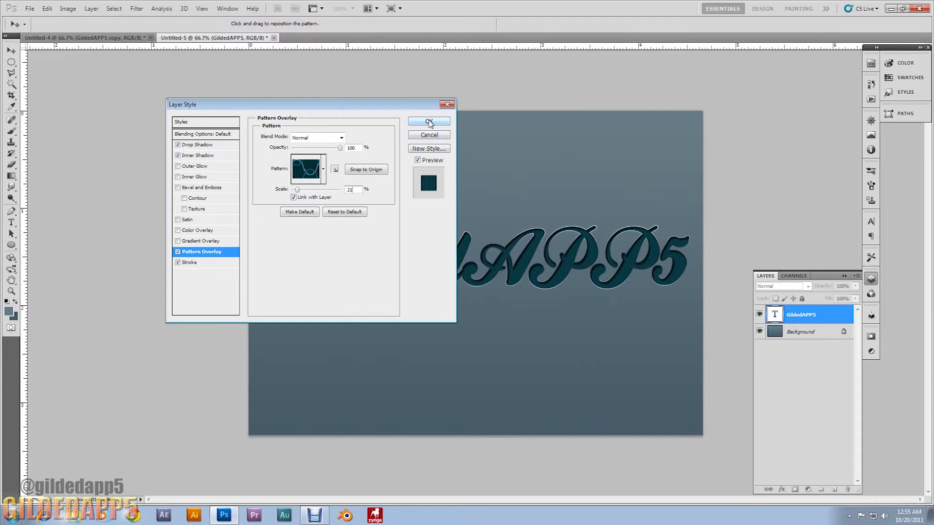
pyautogui.click(429, 123)
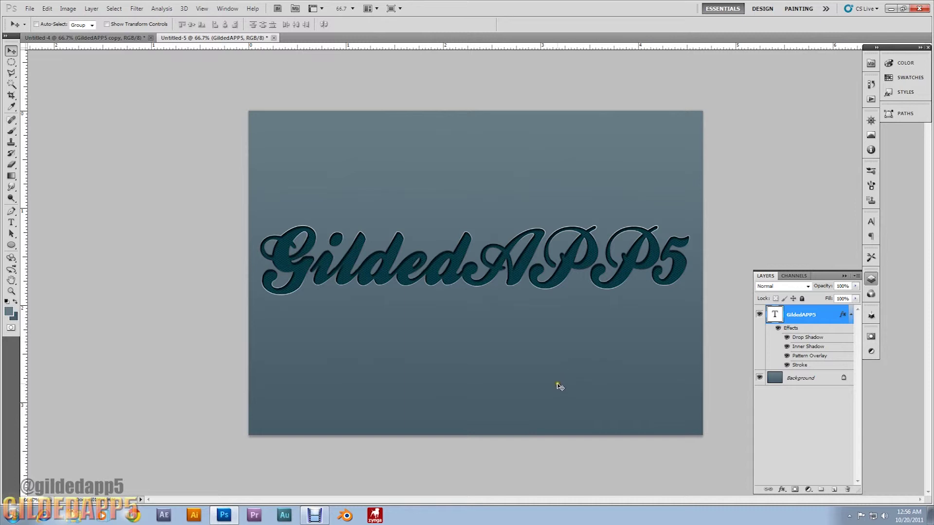
# - Load the GildedAPP5 text shape as a selection and create a new layer above the text layer
pyautogui.click(776, 315)
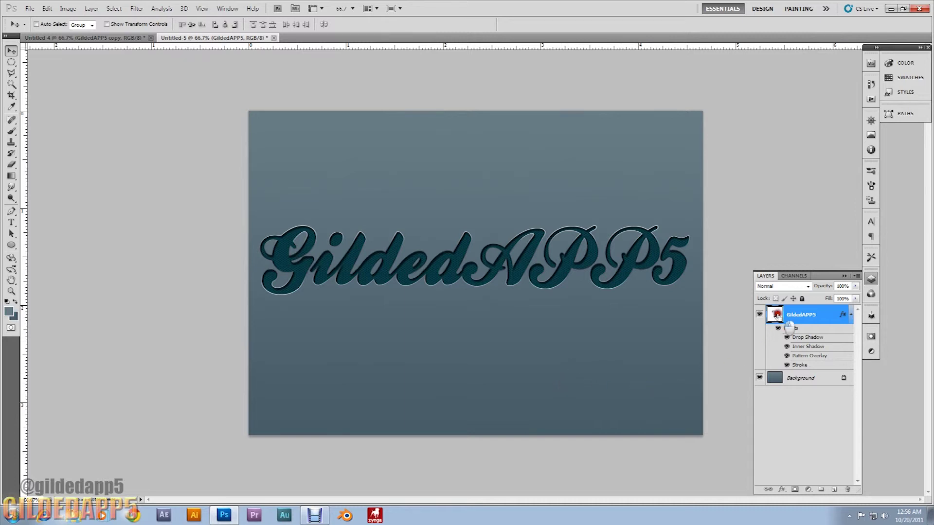
pyautogui.click(835, 490)
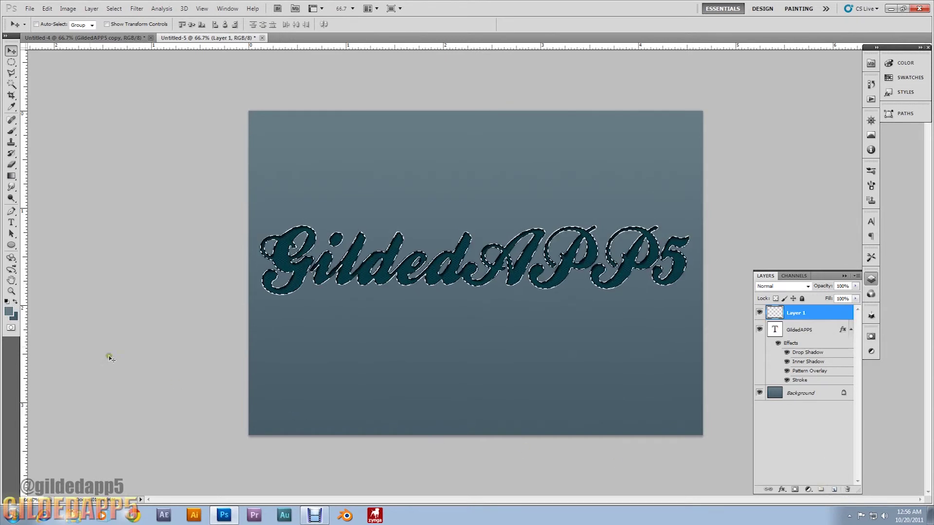
# - Fill the text selection on Layer 1 with a white Foreground to Transparent gradient fading downward, and deselect
pyautogui.click(8, 302)
pyautogui.click(16, 301)
pyautogui.click(12, 176)
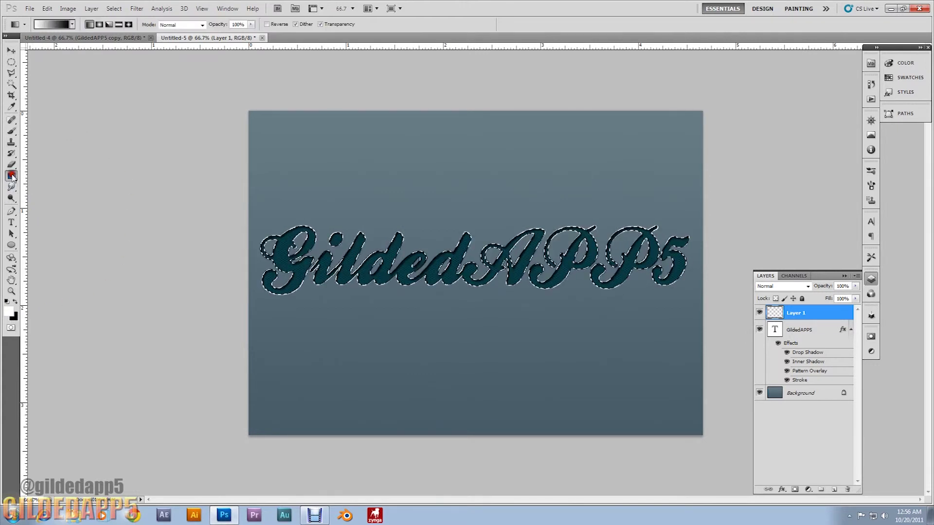
pyautogui.click(44, 25)
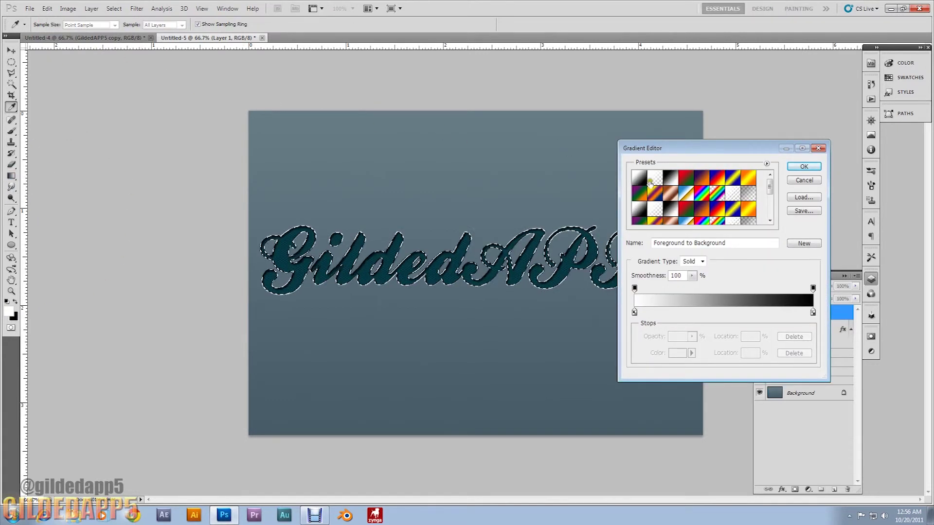
pyautogui.click(655, 181)
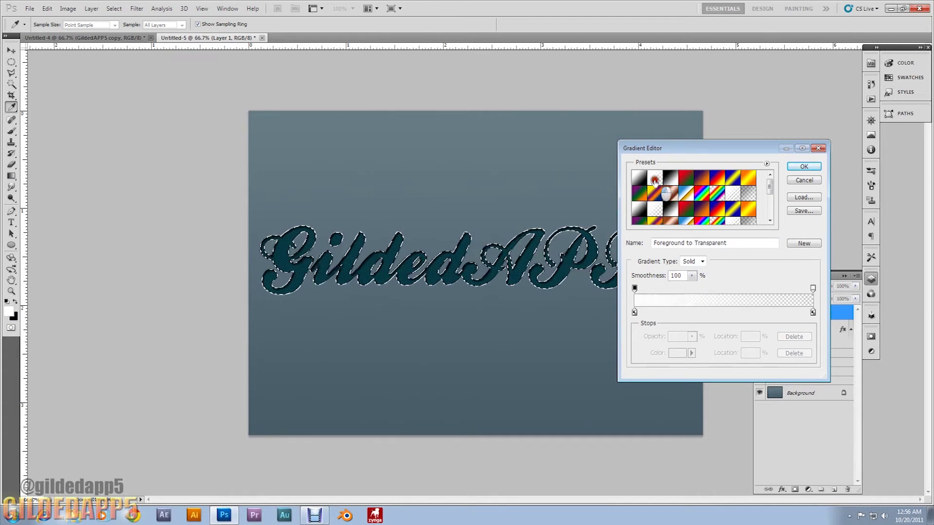
pyautogui.click(804, 167)
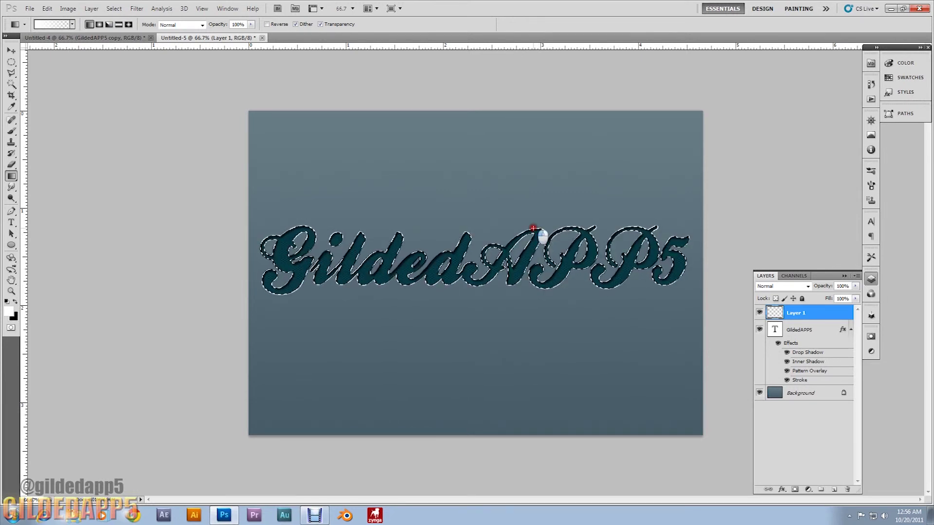
pyautogui.moveTo(533, 278); pyautogui.dragTo(532, 290)
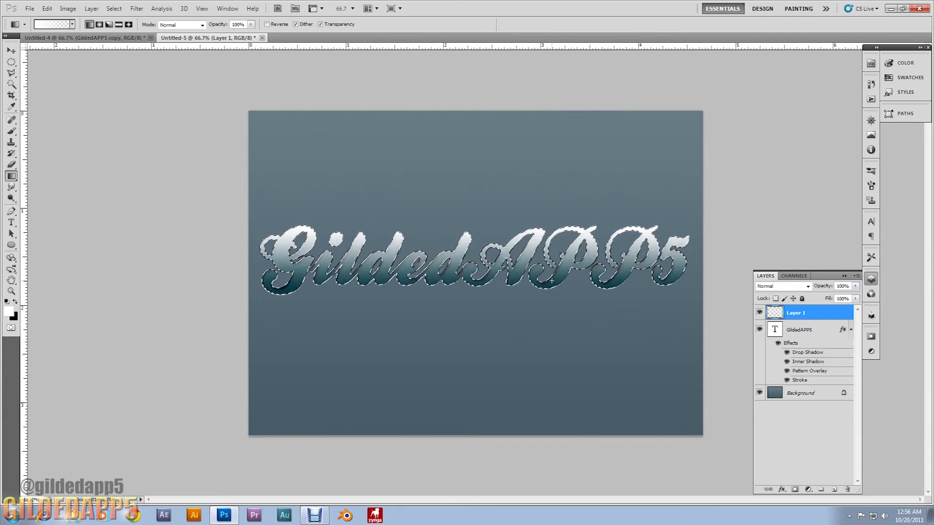
pyautogui.hotkey('ctrl', 'd')
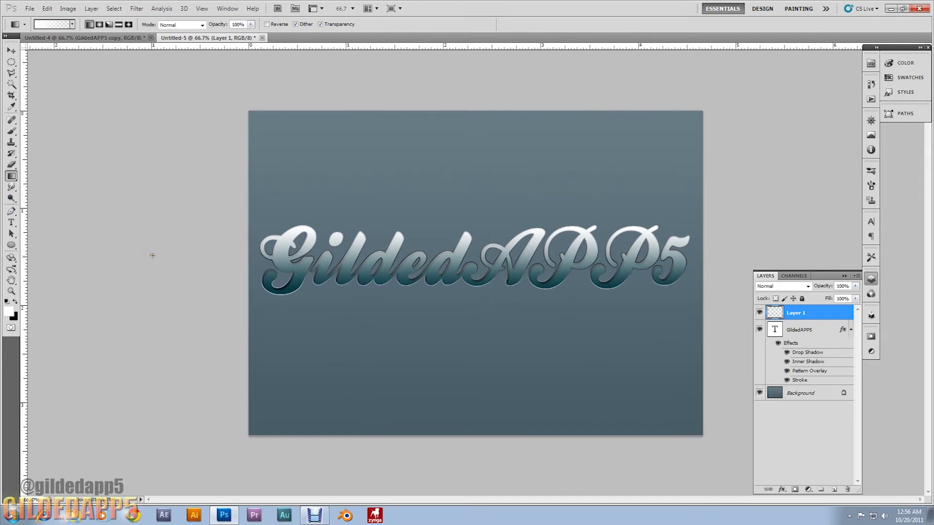
# - Draw a very wide elliptical marquee selection that covers the upper half of the text and extends past both canvas sides
pyautogui.click(11, 62)
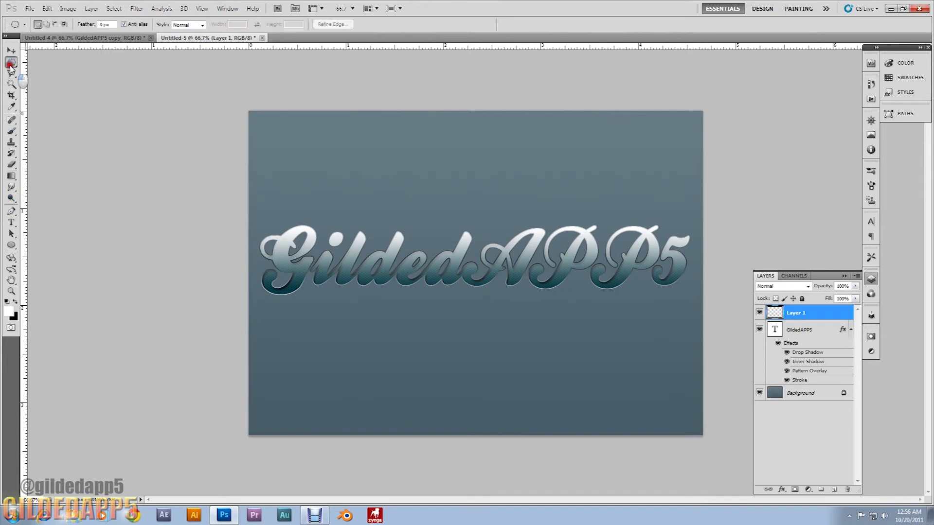
pyautogui.click(11, 63)
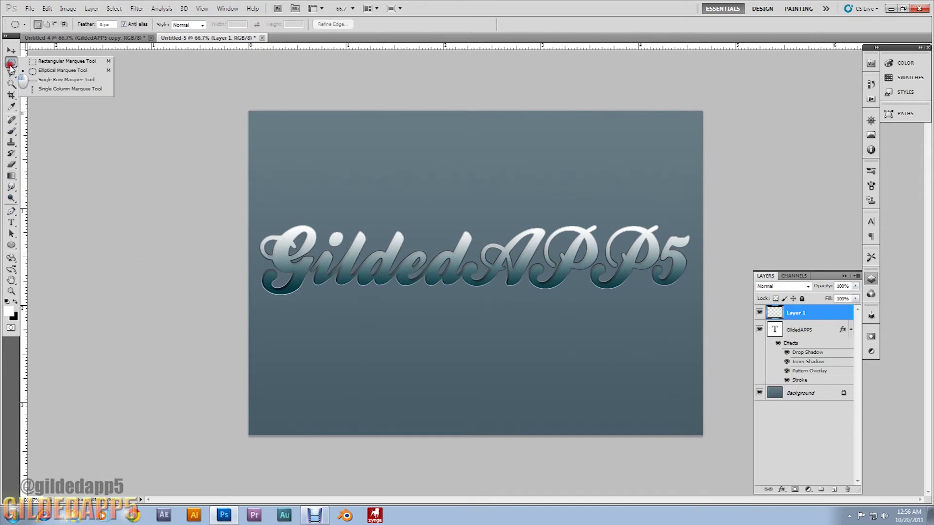
pyautogui.click(44, 71)
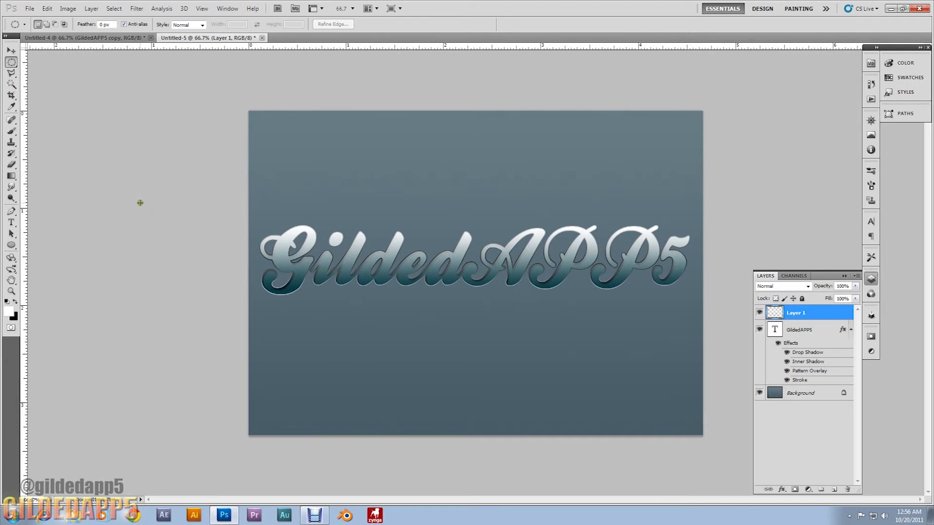
pyautogui.click(99, 165)
pyautogui.moveTo(99, 165); pyautogui.dragTo(927, 266)
pyautogui.moveTo(929, 266); pyautogui.dragTo(929, 266)
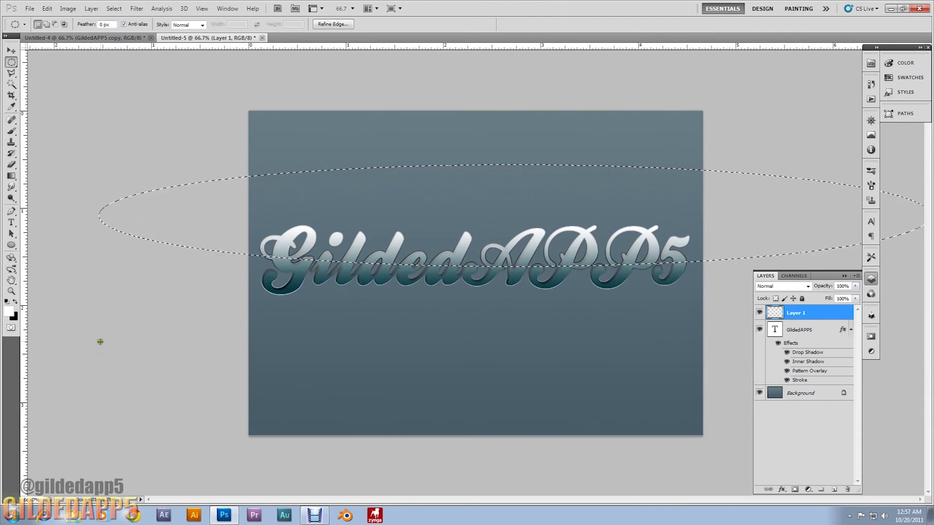
# - Invert the selection to delete the gradient below the ellipse, deselect, and set Layer 1's blend mode to Overlay
pyautogui.click(122, 10)
pyautogui.click(125, 46)
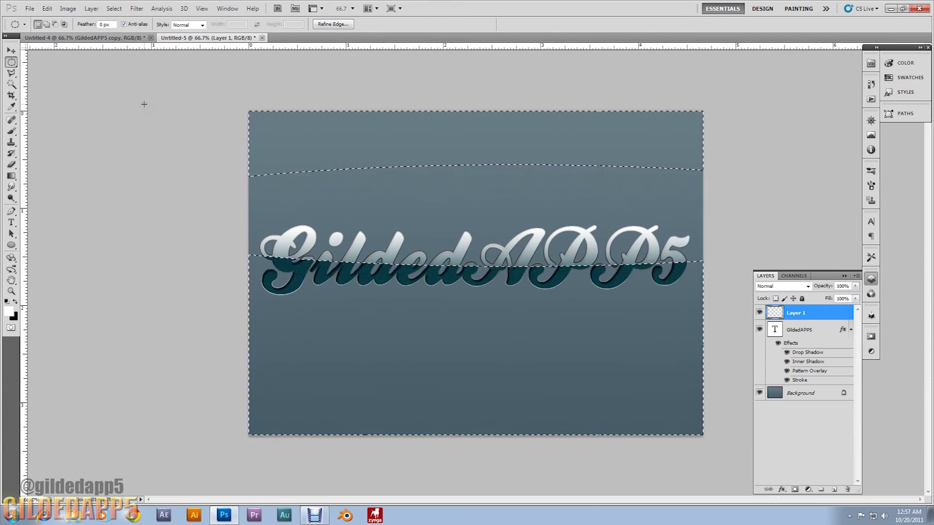
pyautogui.hotkey('ctrl', 'd')
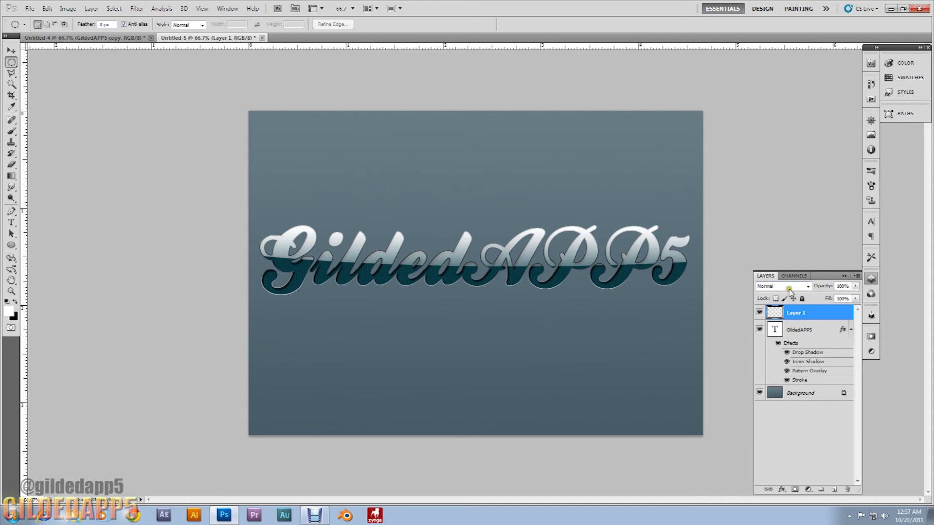
pyautogui.click(807, 287)
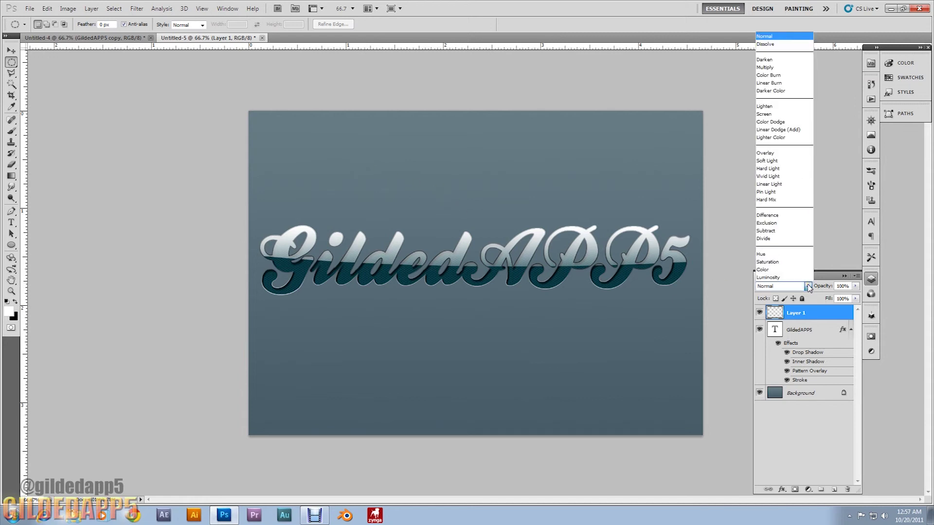
pyautogui.click(793, 154)
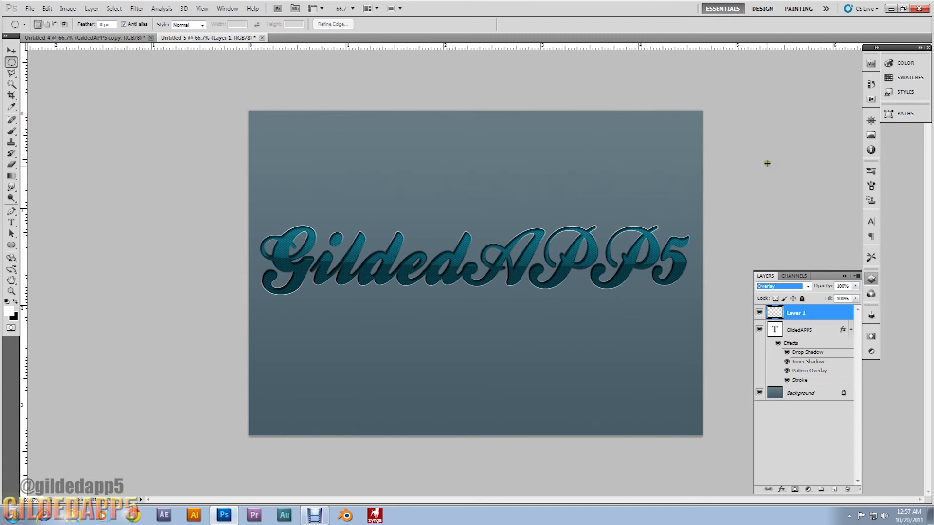
# - Duplicate the GildedAPP5 text layer and set the copy's blend mode to Overlay
pyautogui.click(796, 331)
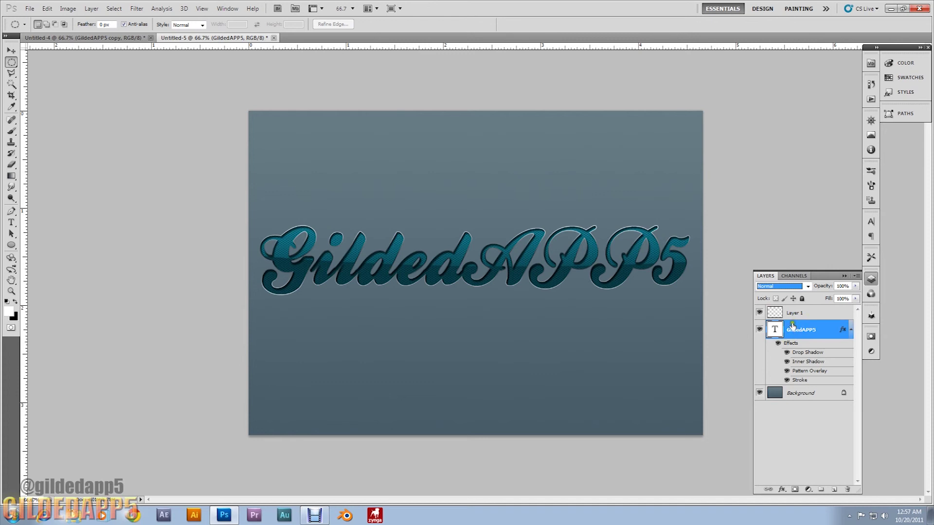
pyautogui.hotkey('ctrl', 'j')
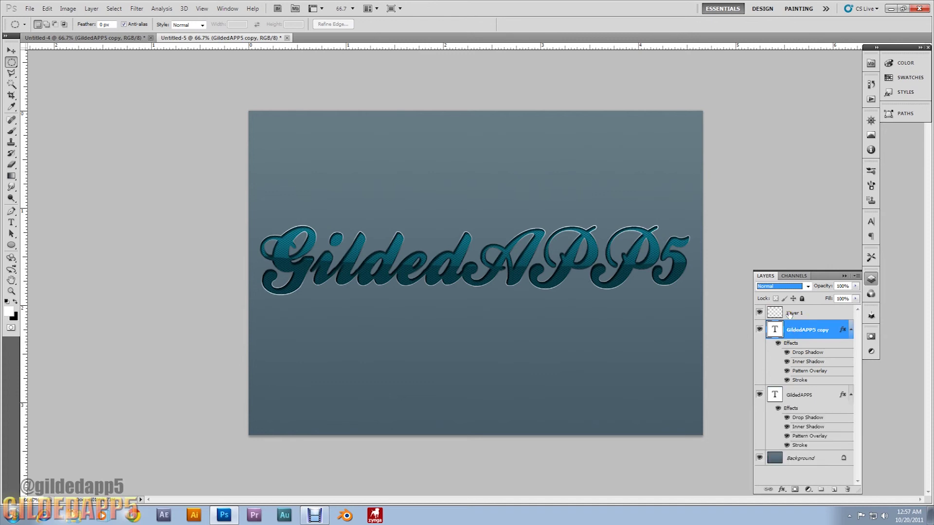
pyautogui.click(806, 286)
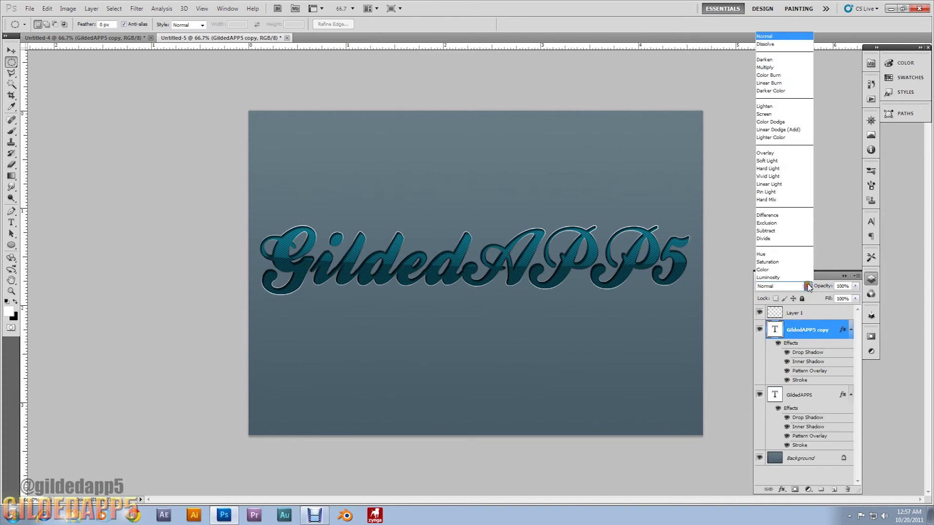
pyautogui.click(795, 153)
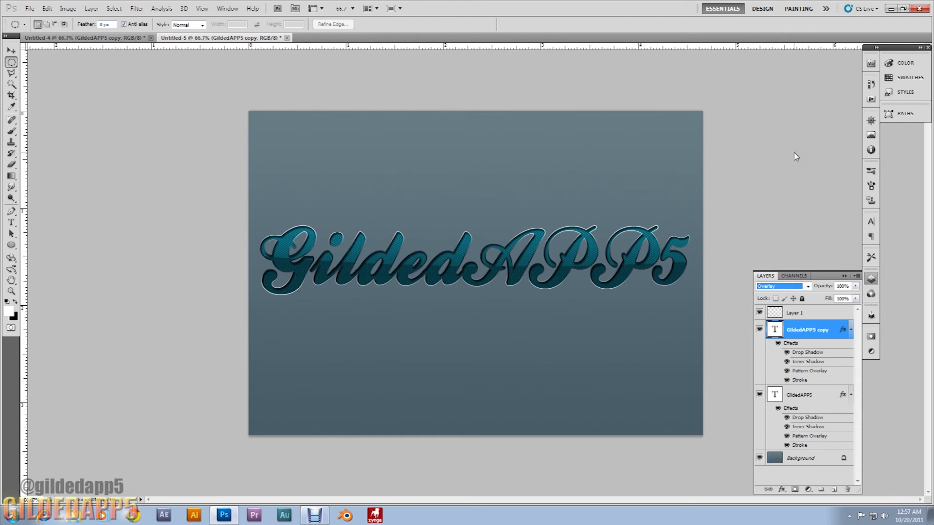
pyautogui.click(794, 152)
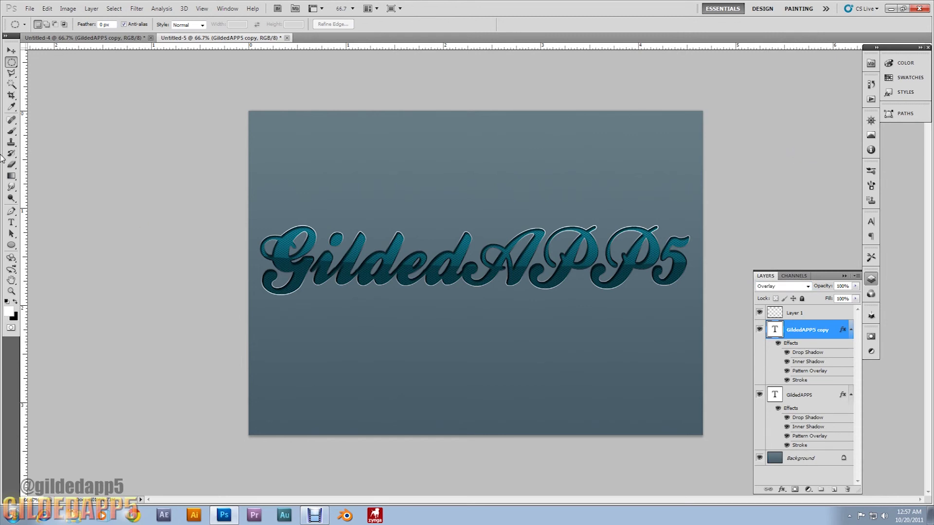